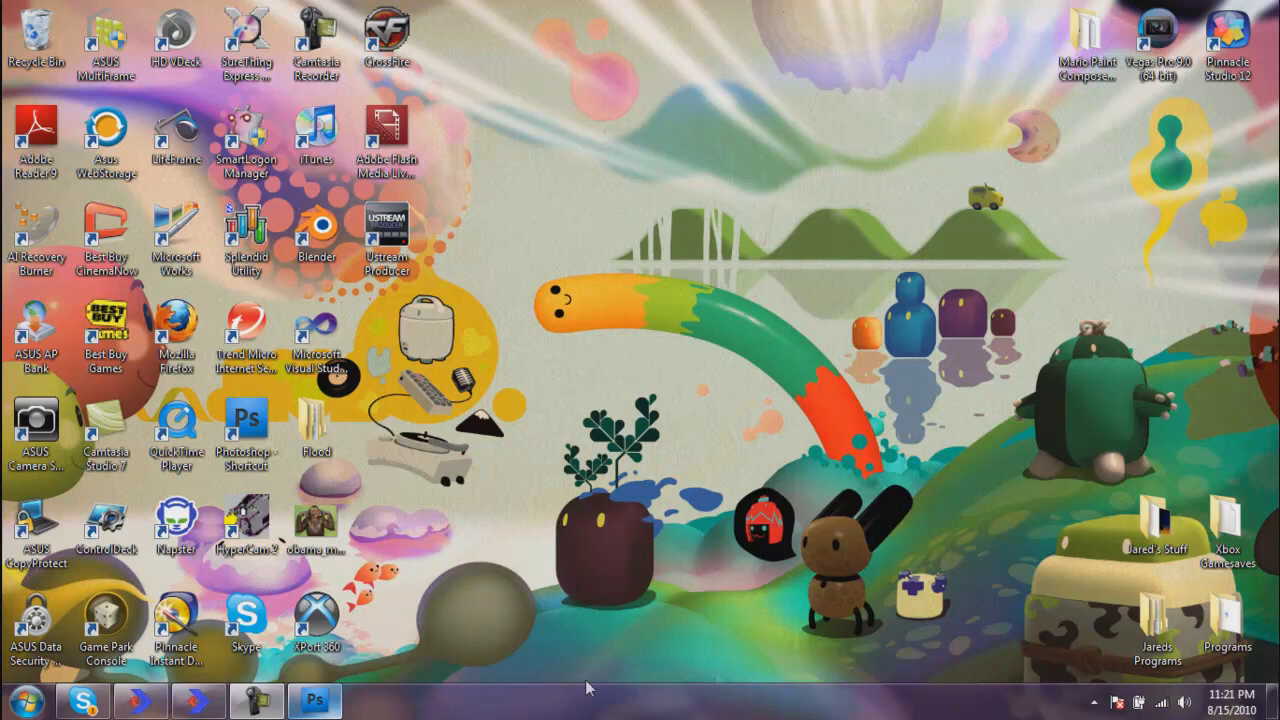
pyautogui.click(316, 705)
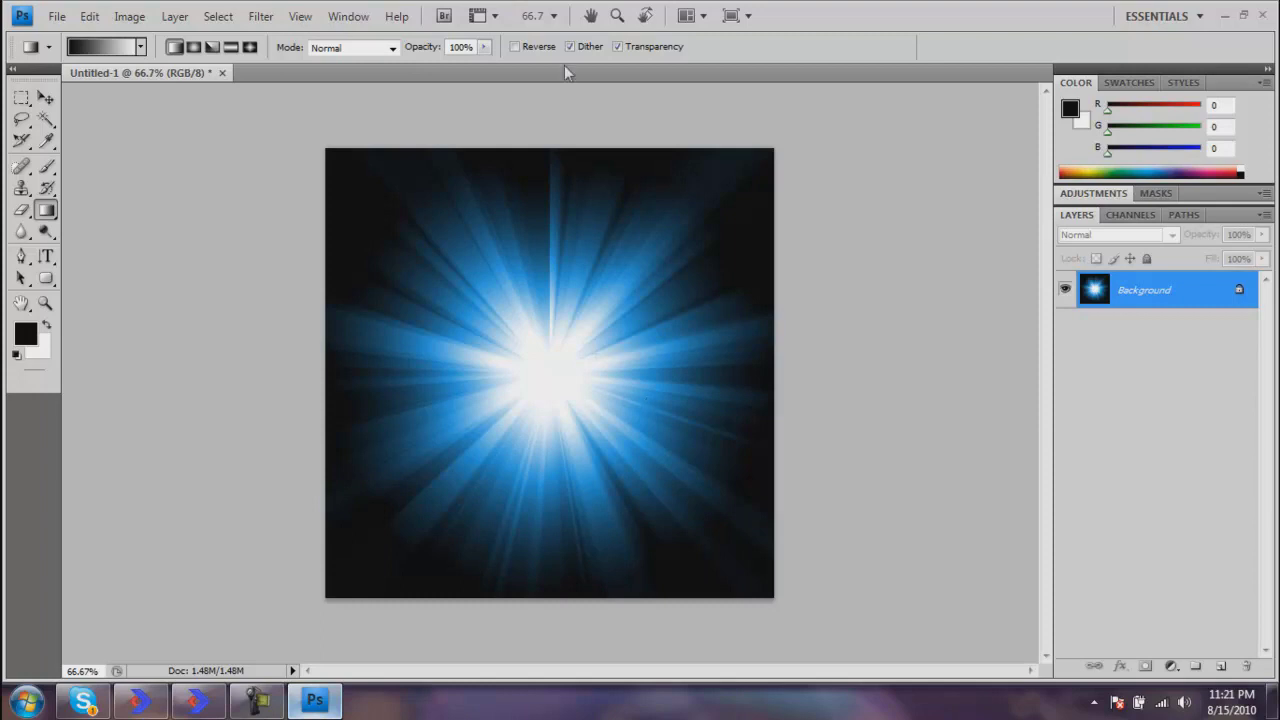
# Create Untitled-2 as a blank 10 x 10 inch, 72 pixels/inch document with a white background.
pyautogui.click(57, 17)
pyautogui.click(80, 29)
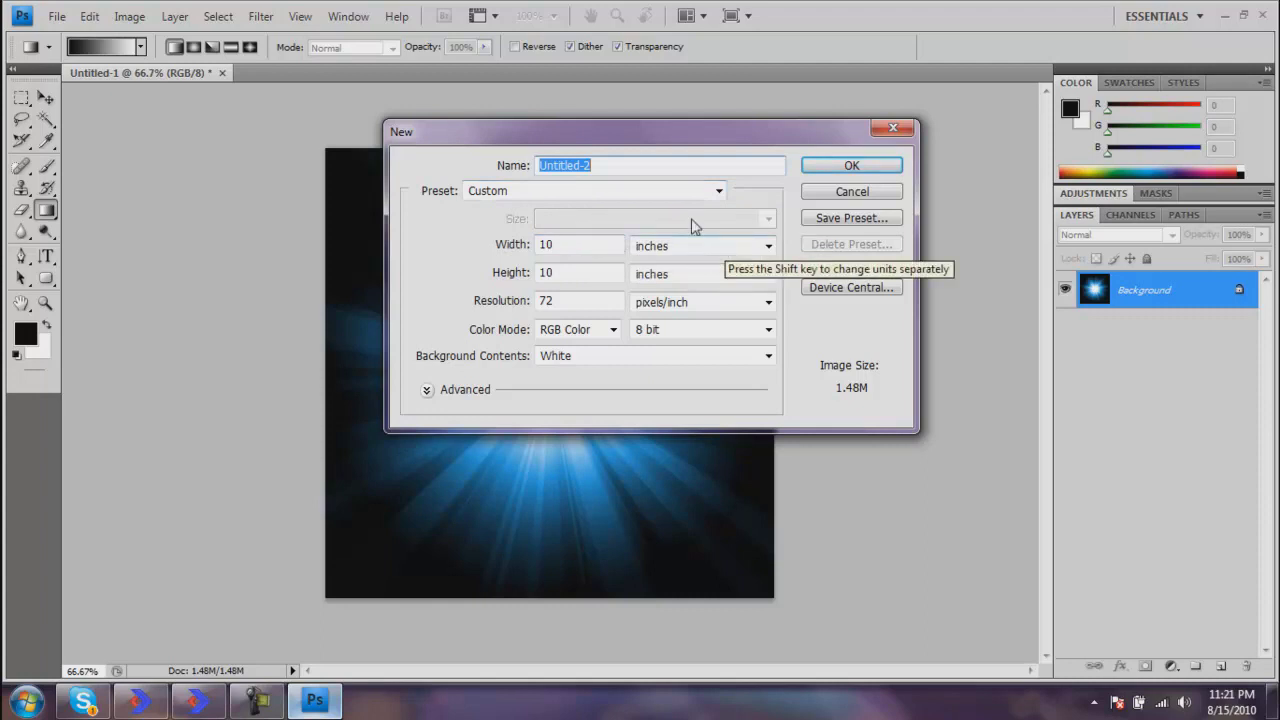
pyautogui.click(851, 168)
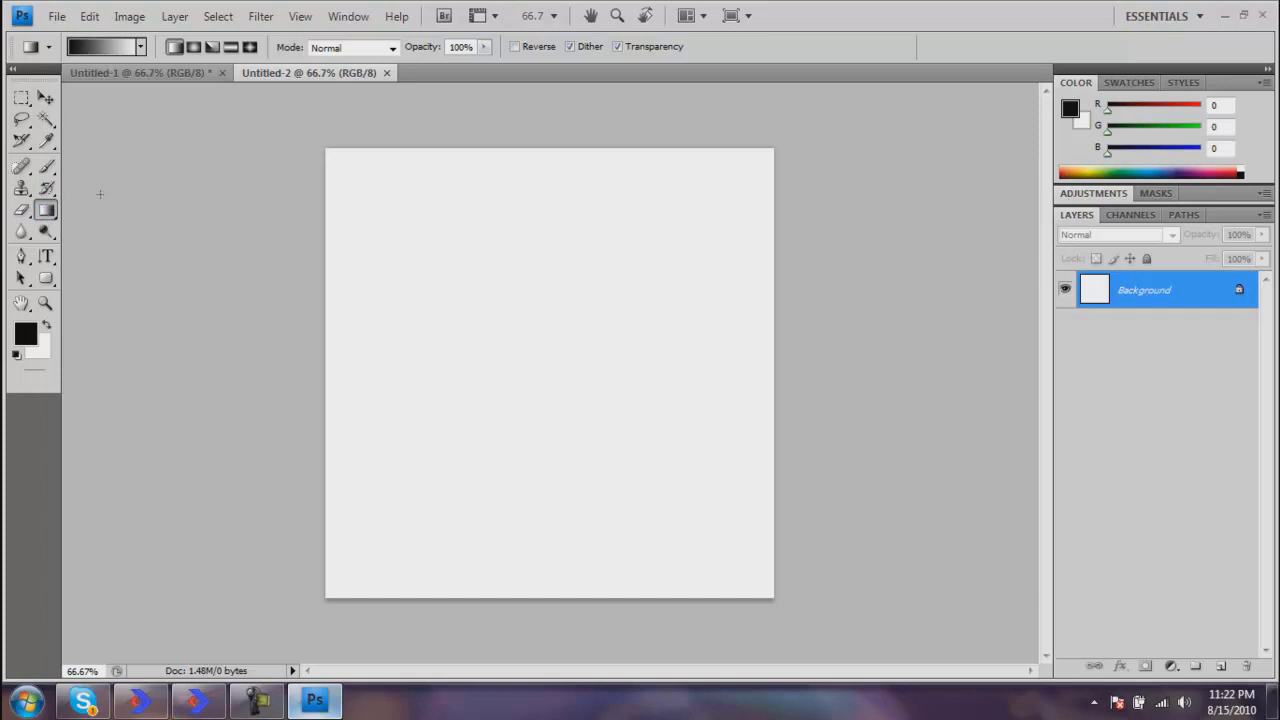
# Check the gradient colours and keep the Foreground to Background black-to-white gradient.
pyautogui.click(100, 47)
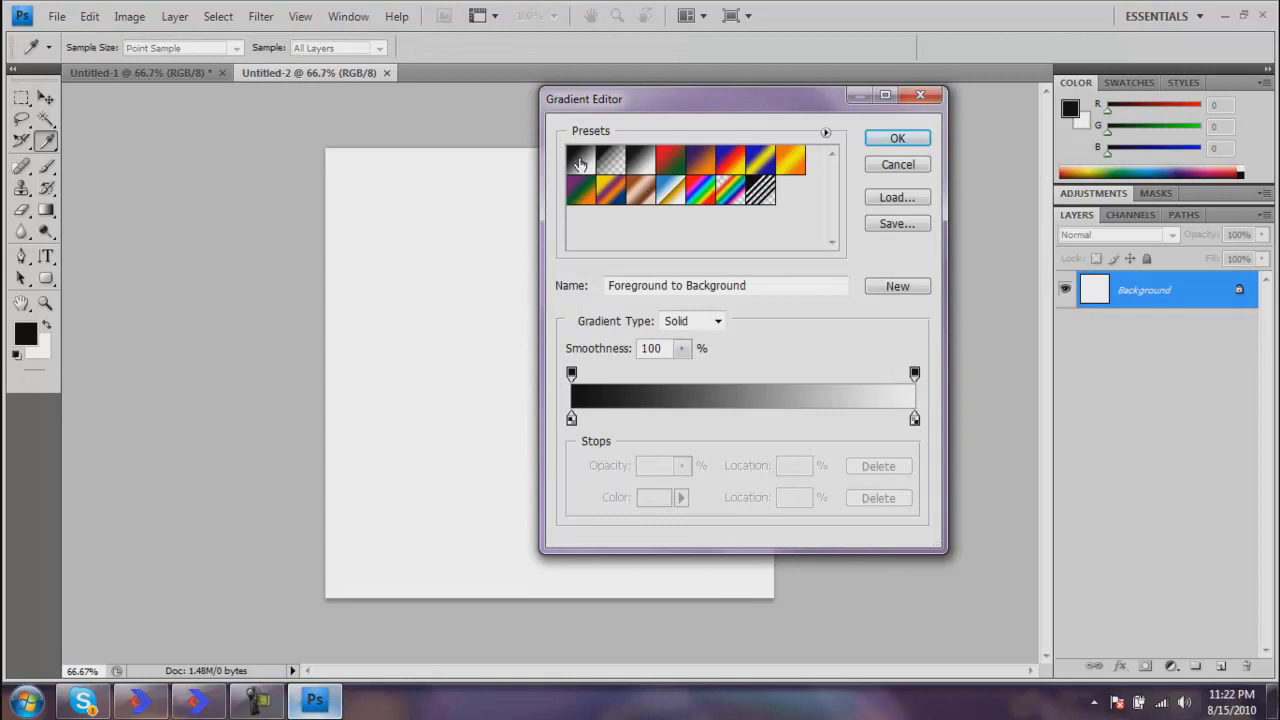
pyautogui.click(897, 138)
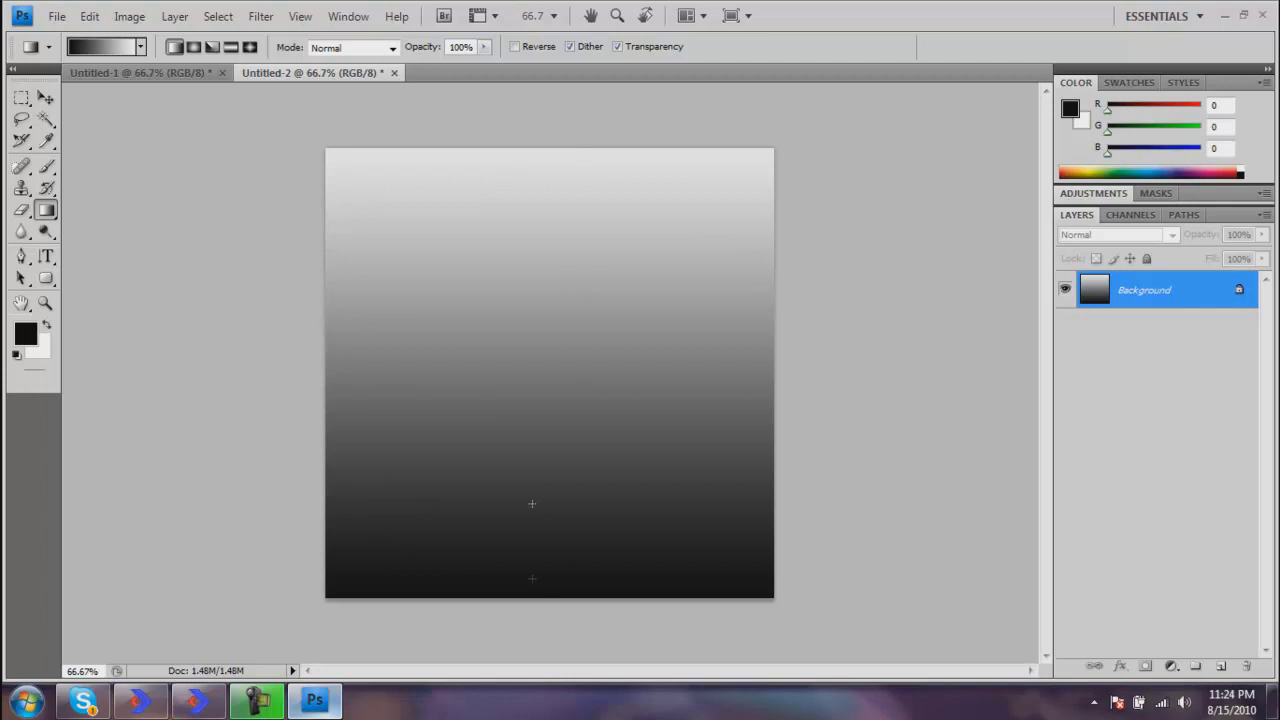
# Apply a Square Wave distortion (5 generators, wavelength 10–120, amplitude 5–35) to the gradient.
pyautogui.click(264, 18)
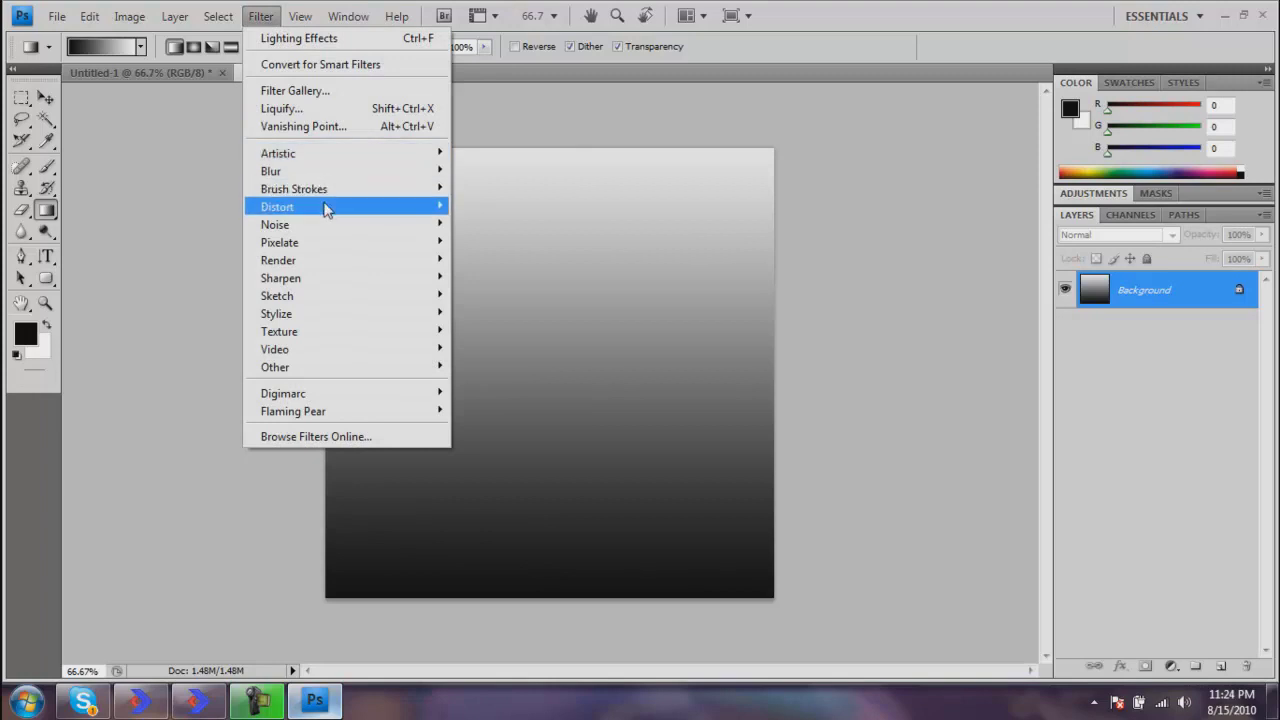
pyautogui.moveTo(326, 208)
pyautogui.click(528, 404)
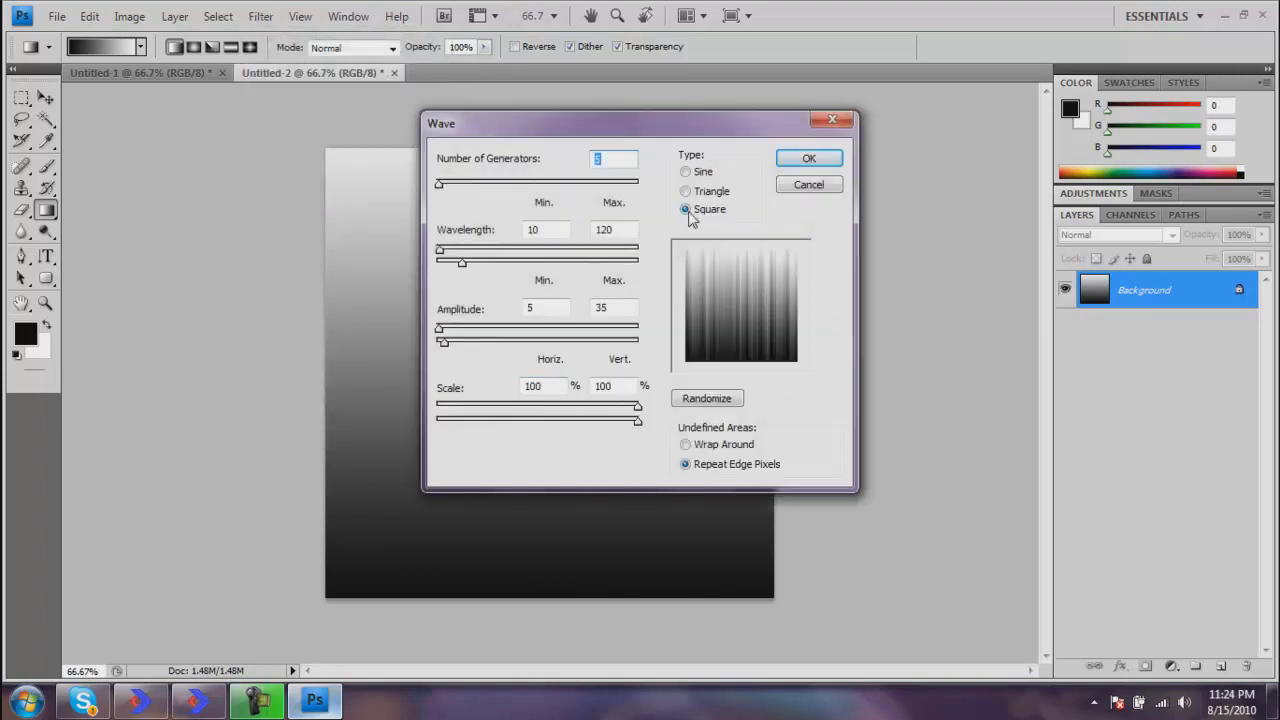
pyautogui.click(687, 211)
pyautogui.click(810, 158)
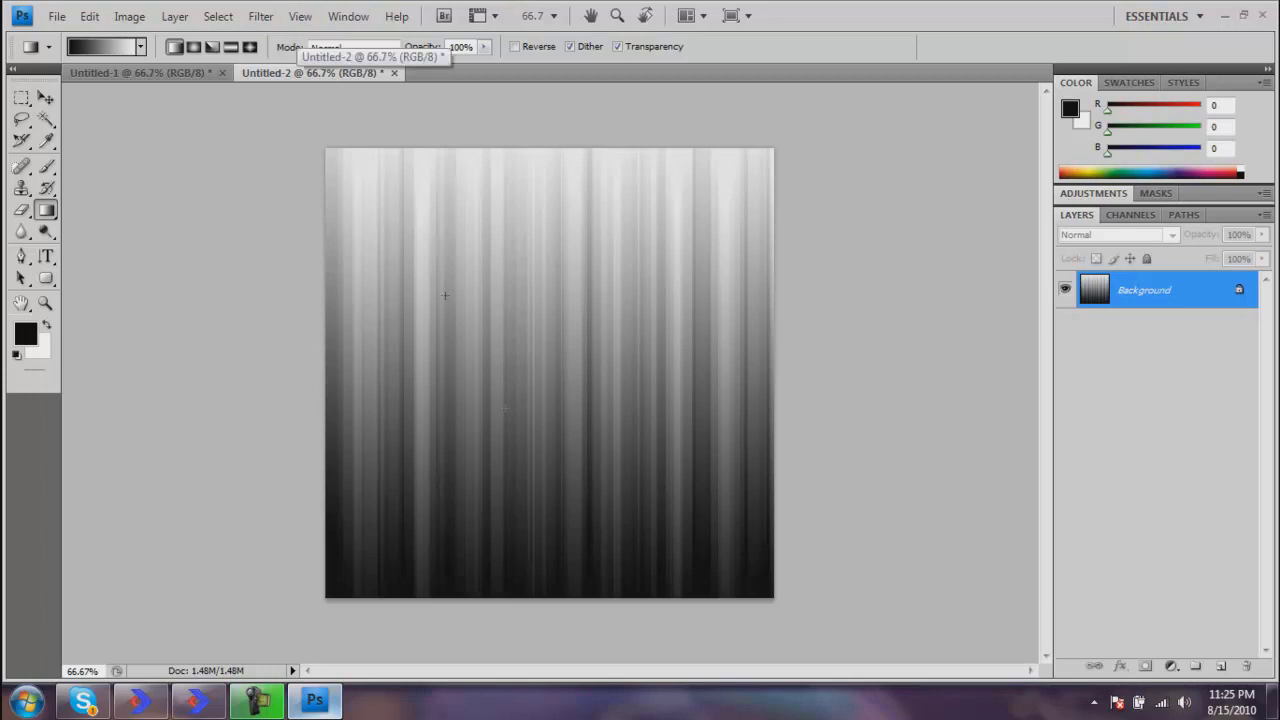
# Apply a Rectangular to Polar Coordinates distortion, bending the streaks into centre-radiating rays.
pyautogui.click(264, 21)
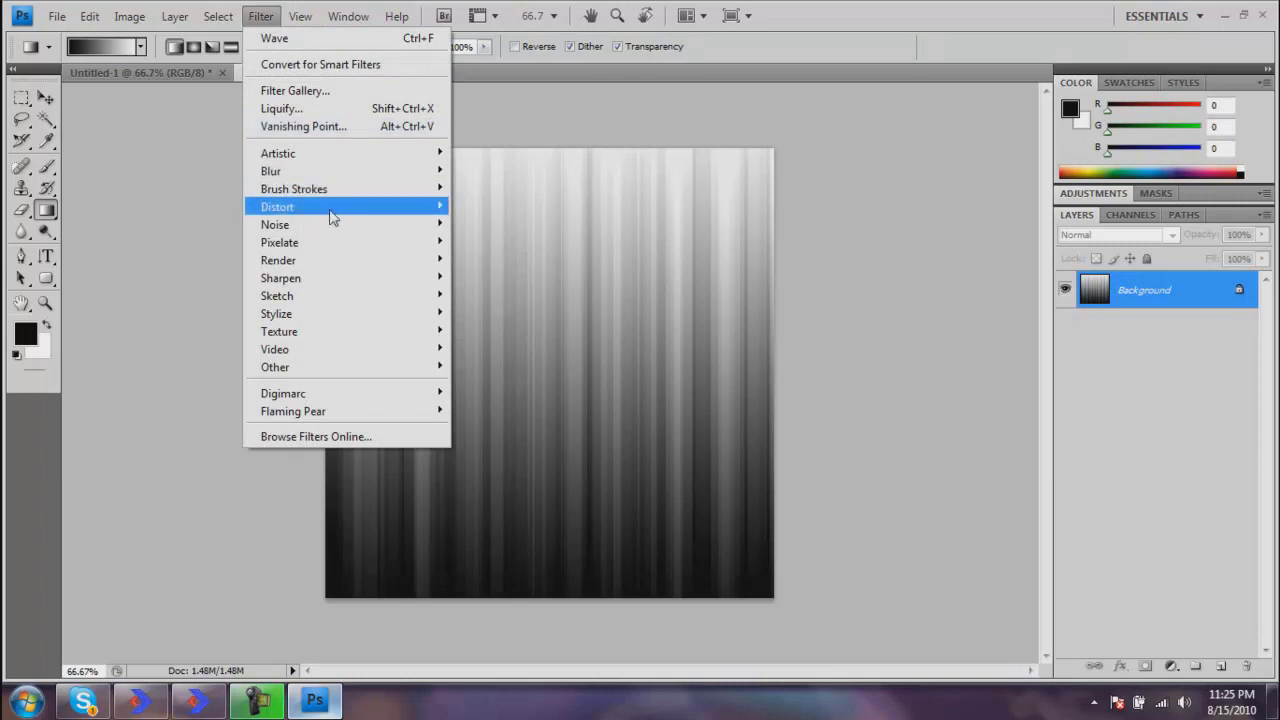
pyautogui.moveTo(332, 217)
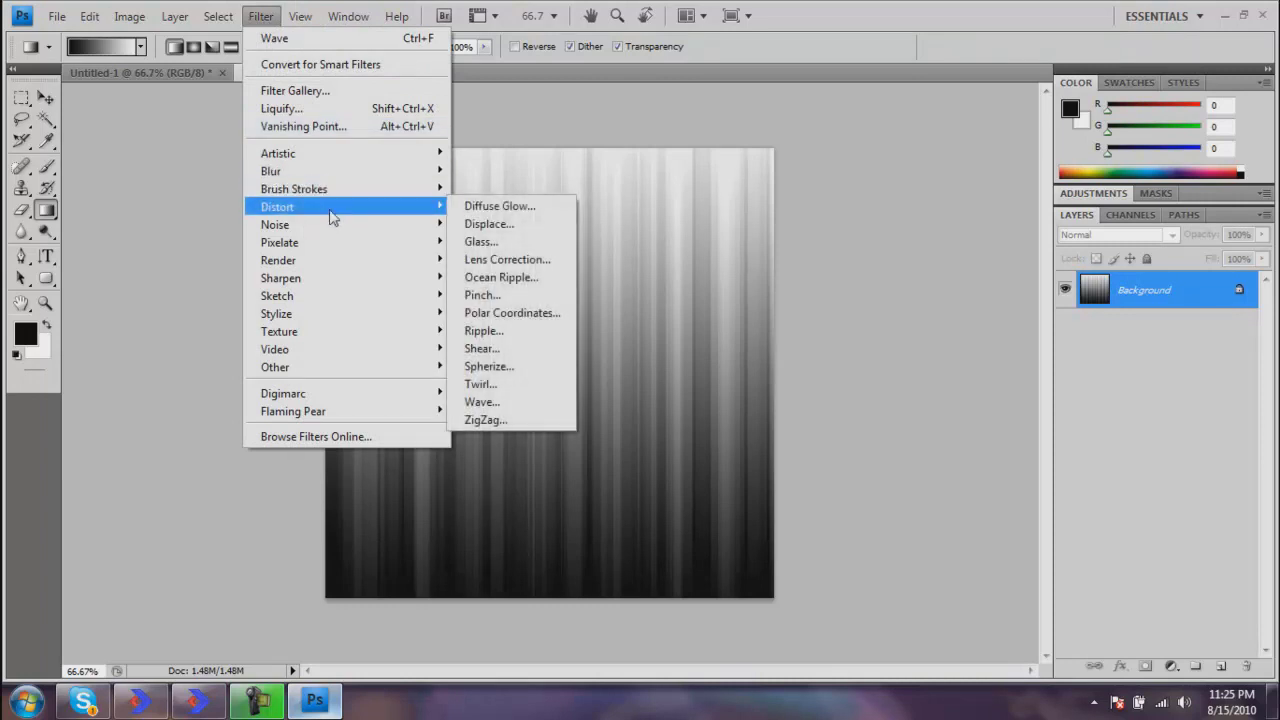
pyautogui.click(511, 312)
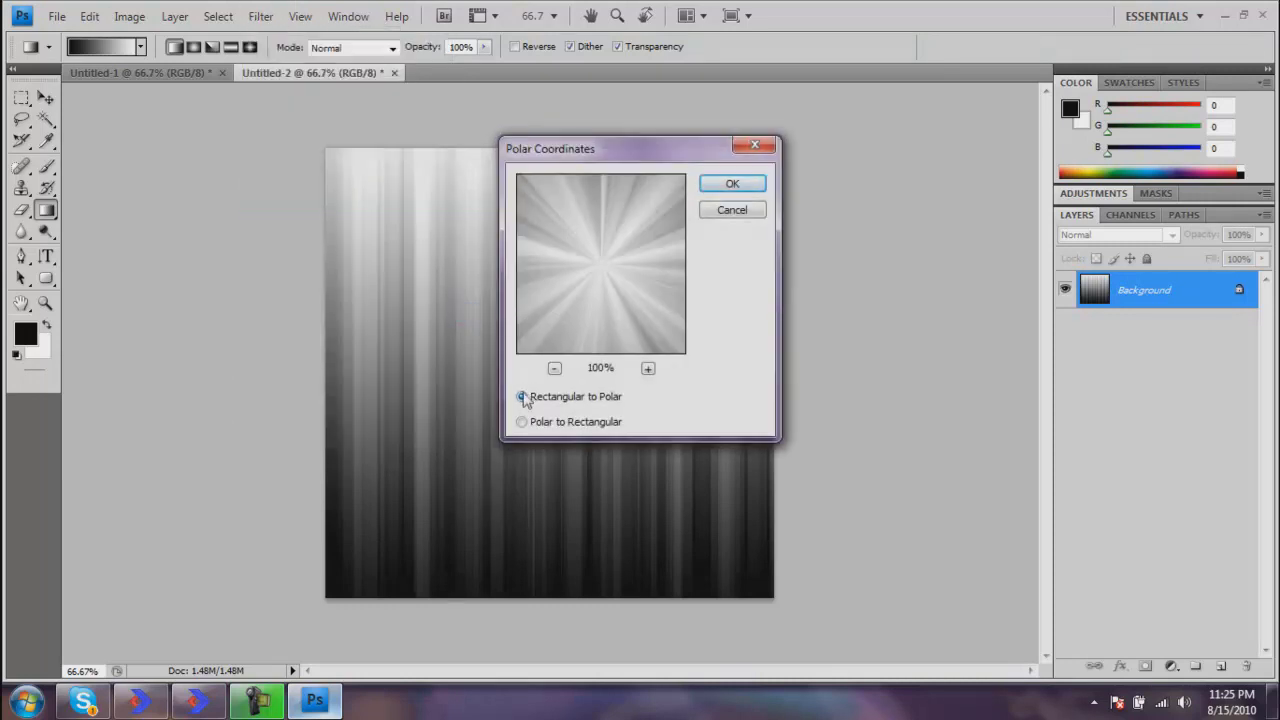
pyautogui.click(555, 368)
pyautogui.click(555, 368)
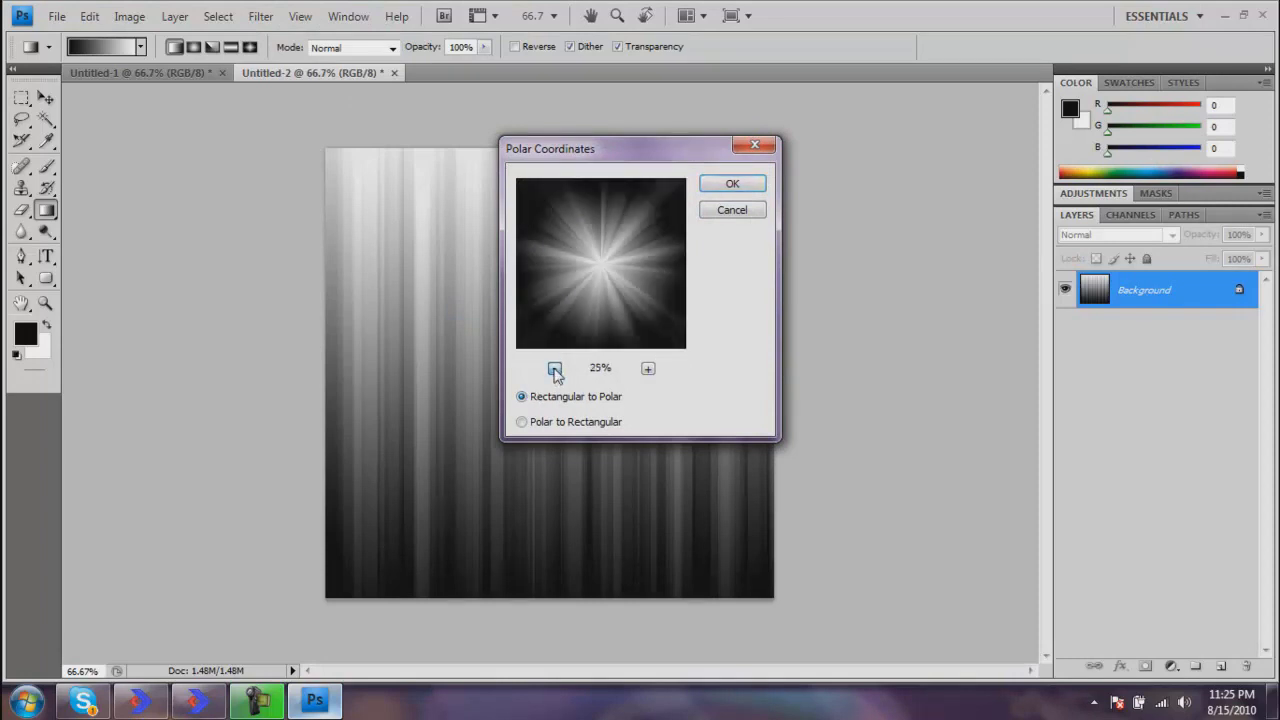
pyautogui.click(555, 368)
pyautogui.click(555, 368)
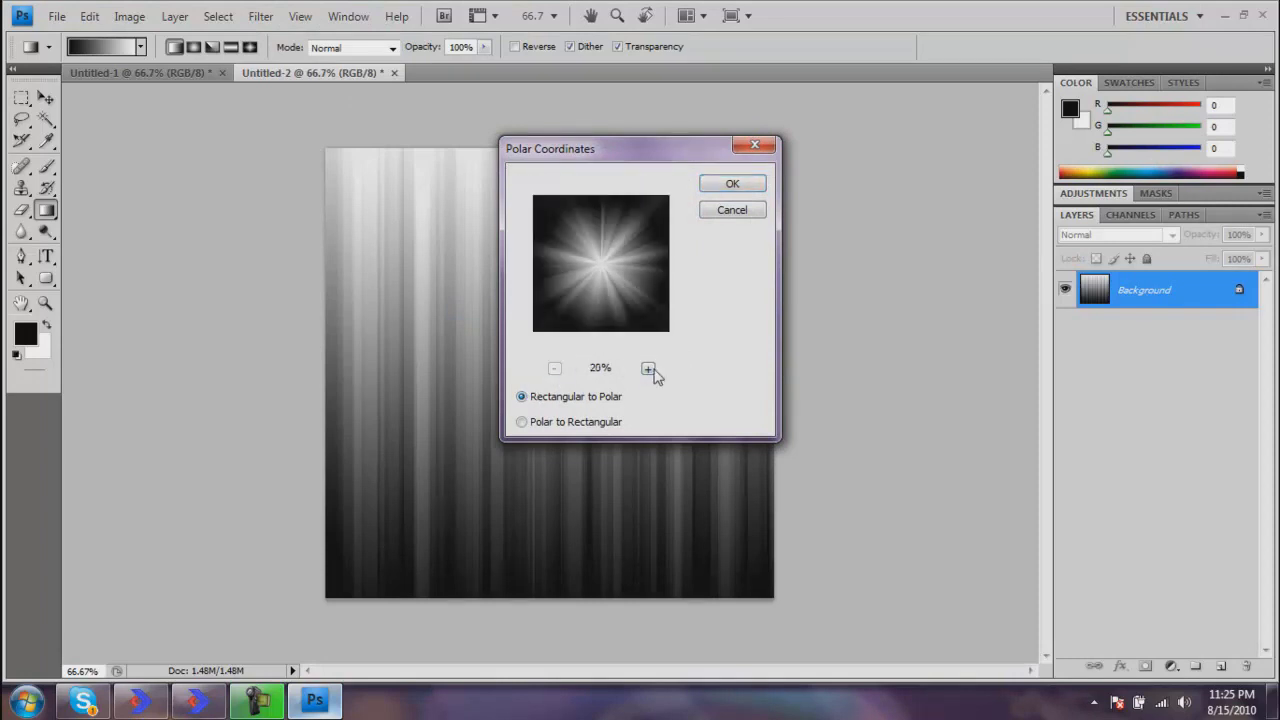
pyautogui.click(648, 369)
pyautogui.click(648, 369)
pyautogui.click(648, 369)
pyautogui.click(648, 369)
pyautogui.click(648, 369)
pyautogui.click(648, 369)
pyautogui.click(648, 369)
pyautogui.click(648, 369)
pyautogui.click(648, 369)
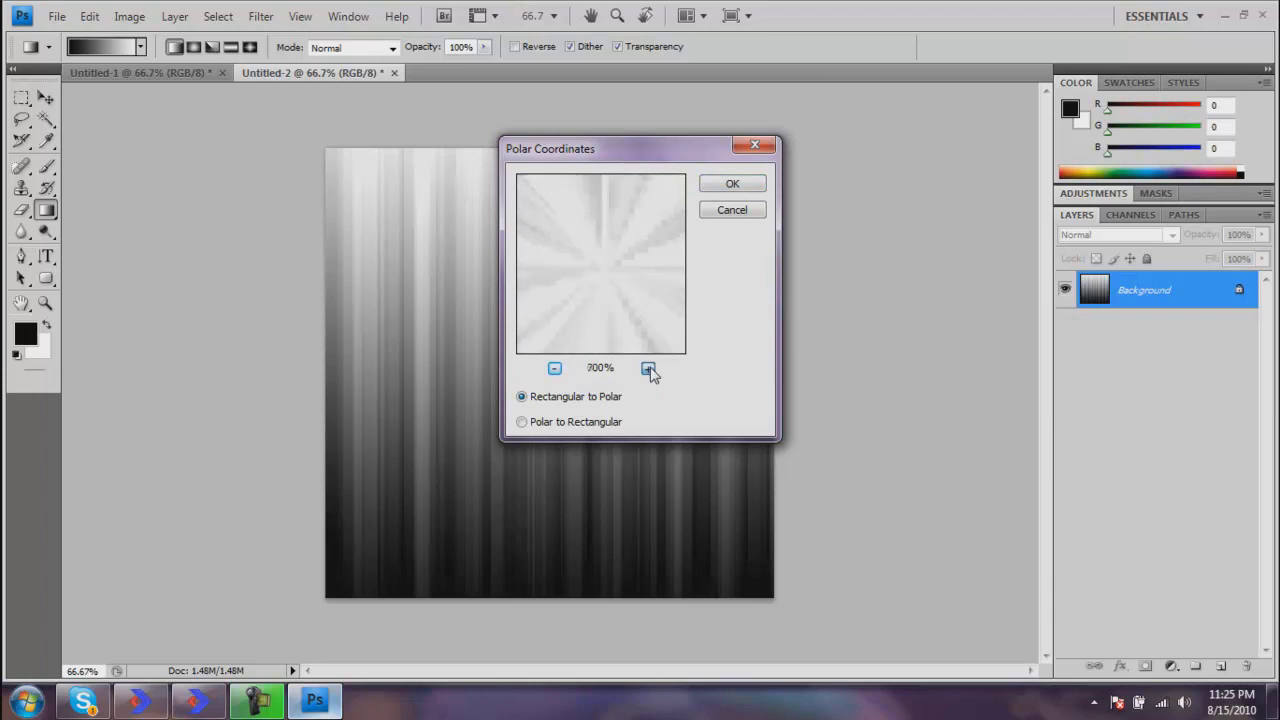
pyautogui.click(648, 369)
pyautogui.click(648, 369)
pyautogui.click(648, 369)
pyautogui.click(555, 368)
pyautogui.click(555, 368)
pyautogui.click(555, 368)
pyautogui.click(555, 368)
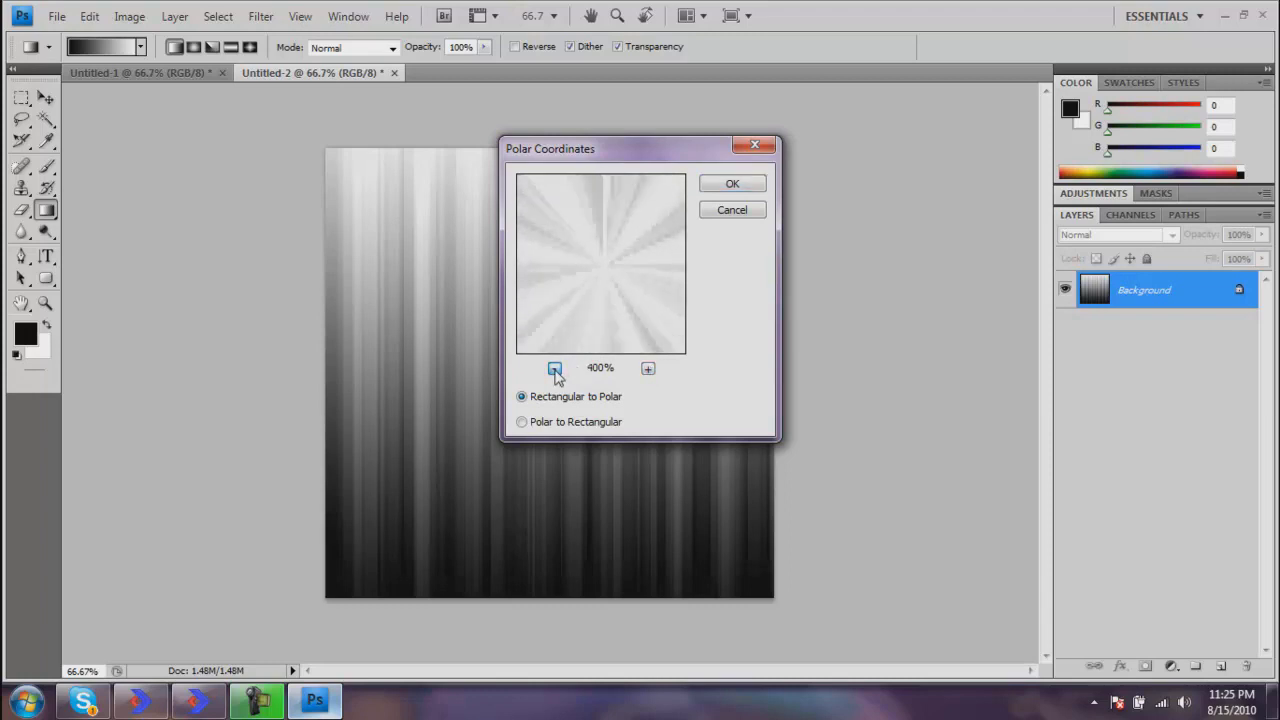
pyautogui.click(555, 368)
pyautogui.click(555, 368)
pyautogui.click(555, 368)
pyautogui.click(555, 368)
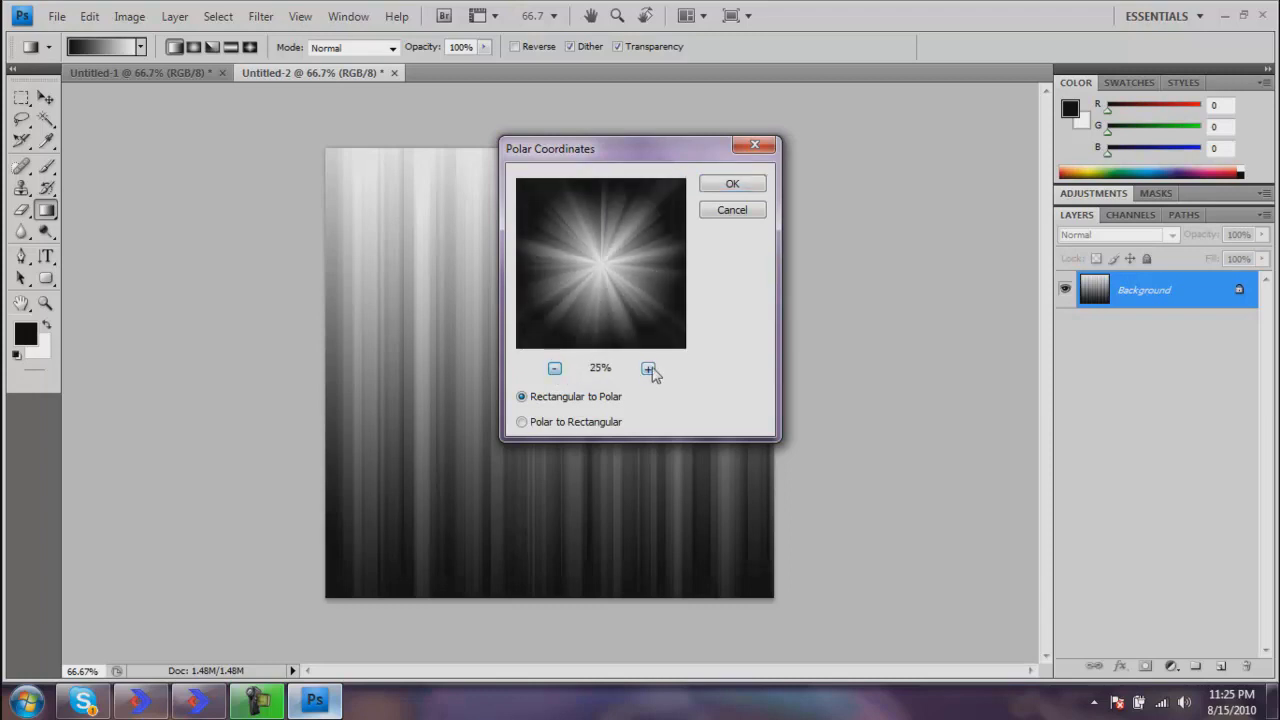
pyautogui.click(733, 184)
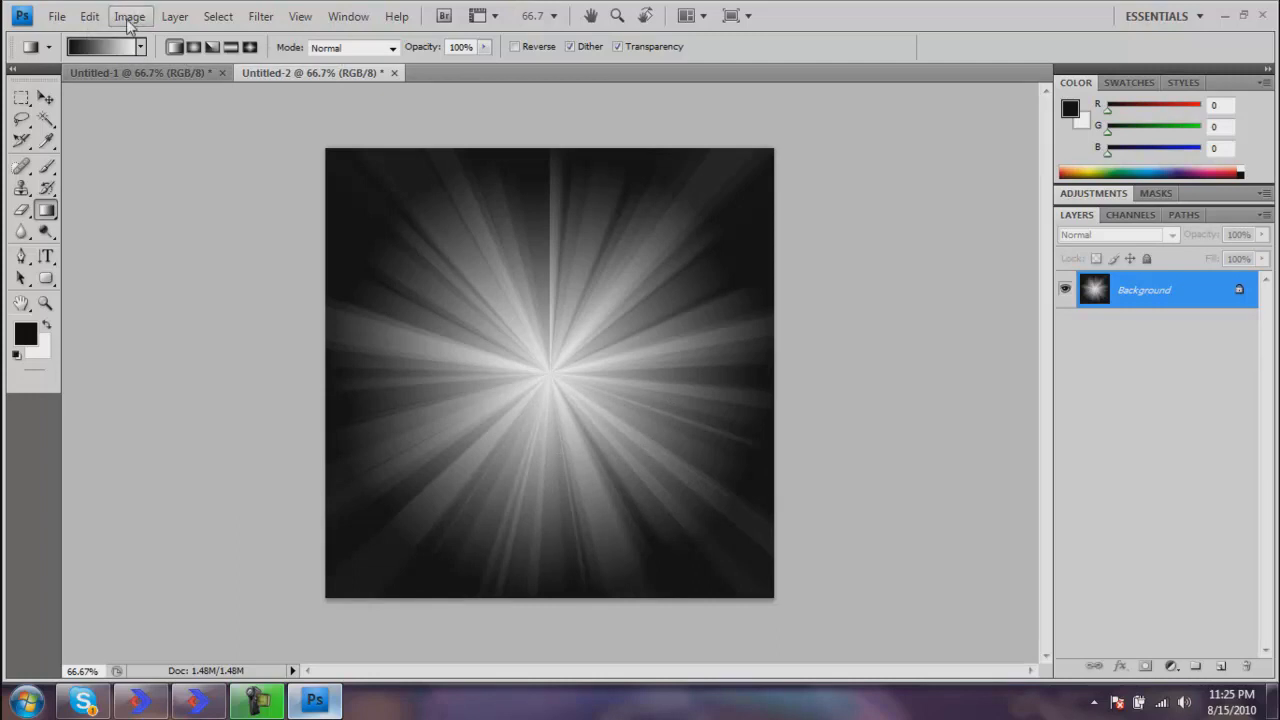
# Colorize the starburst via Hue/Saturation with Hue 214, Saturation 64, Lightness 0.
pyautogui.click(128, 20)
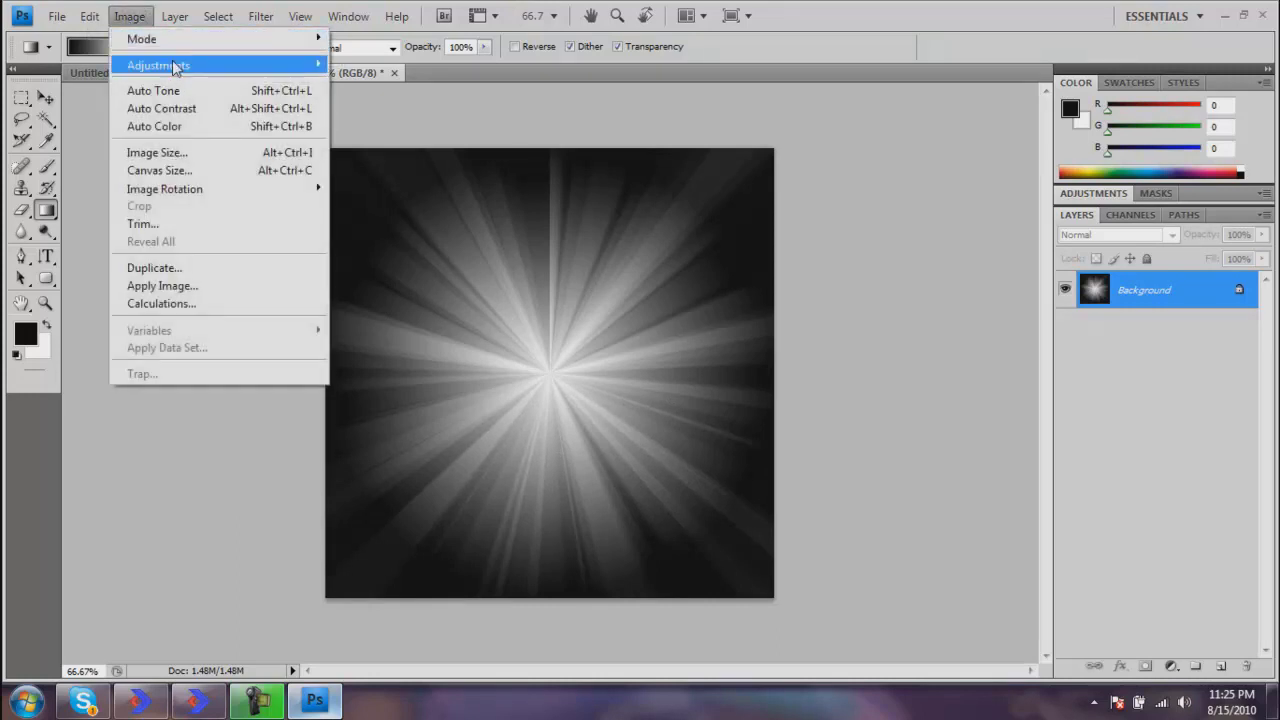
pyautogui.moveTo(189, 66)
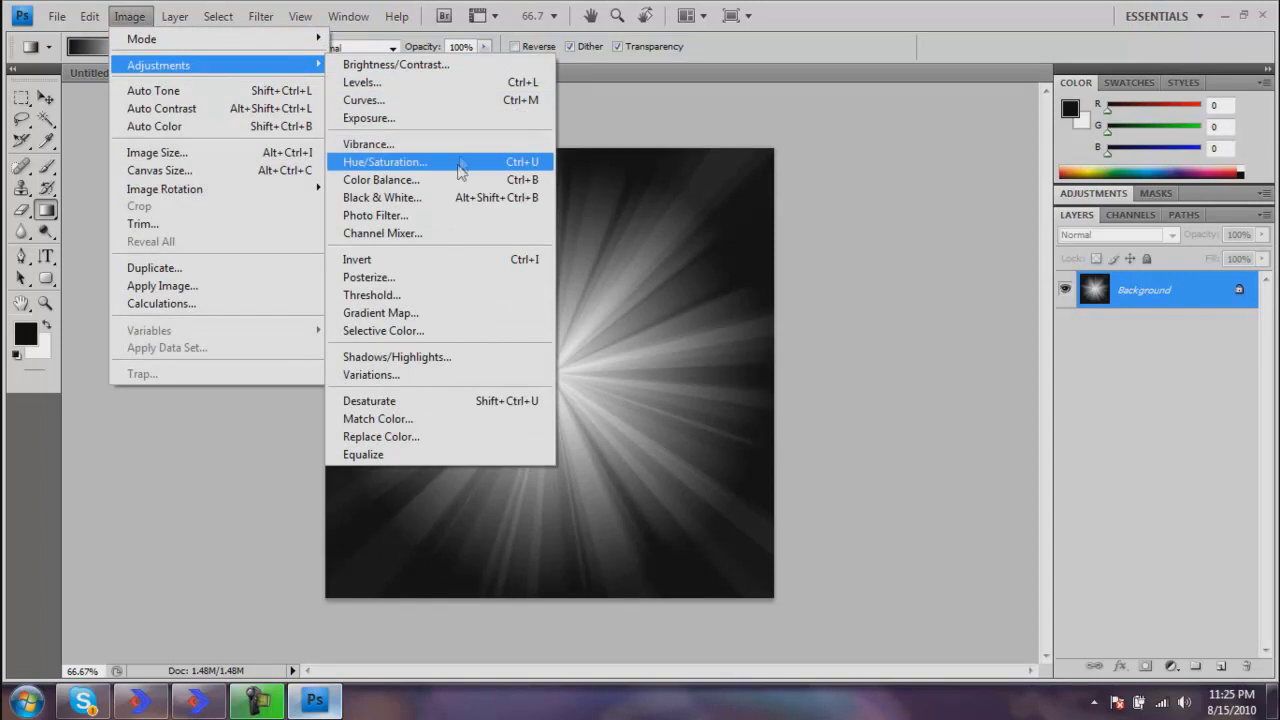
pyautogui.click(453, 170)
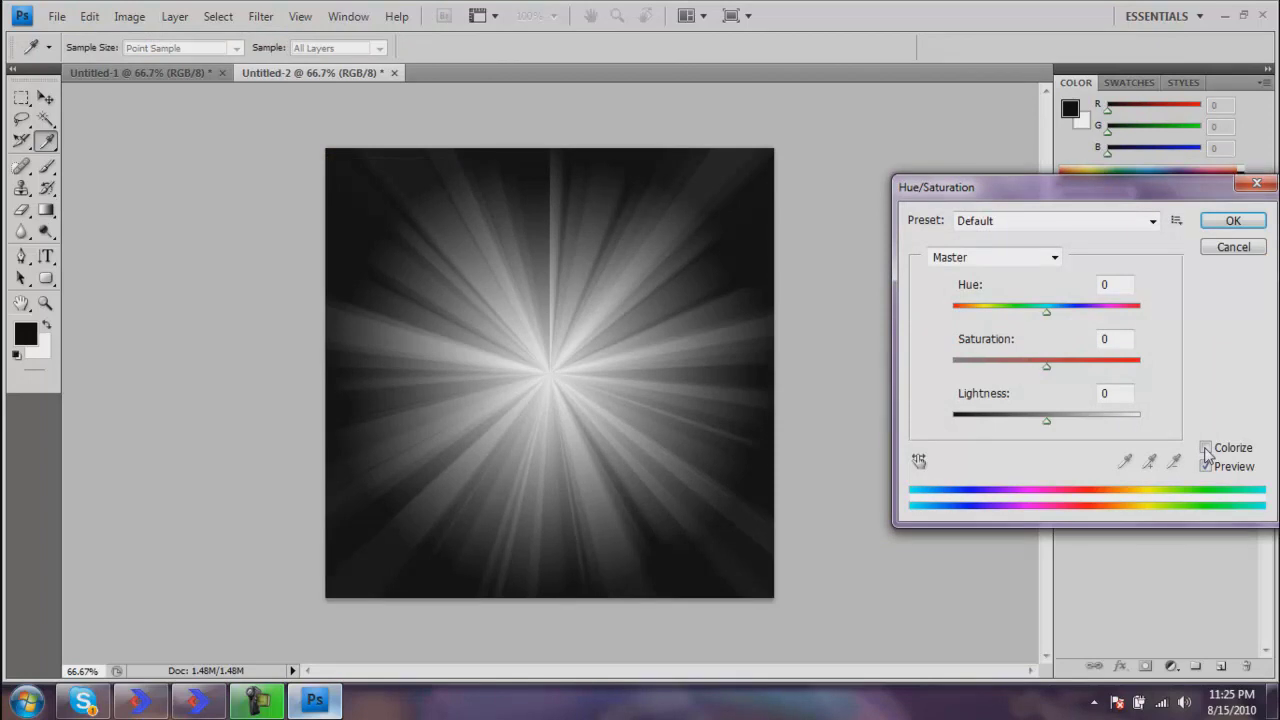
pyautogui.click(1205, 448)
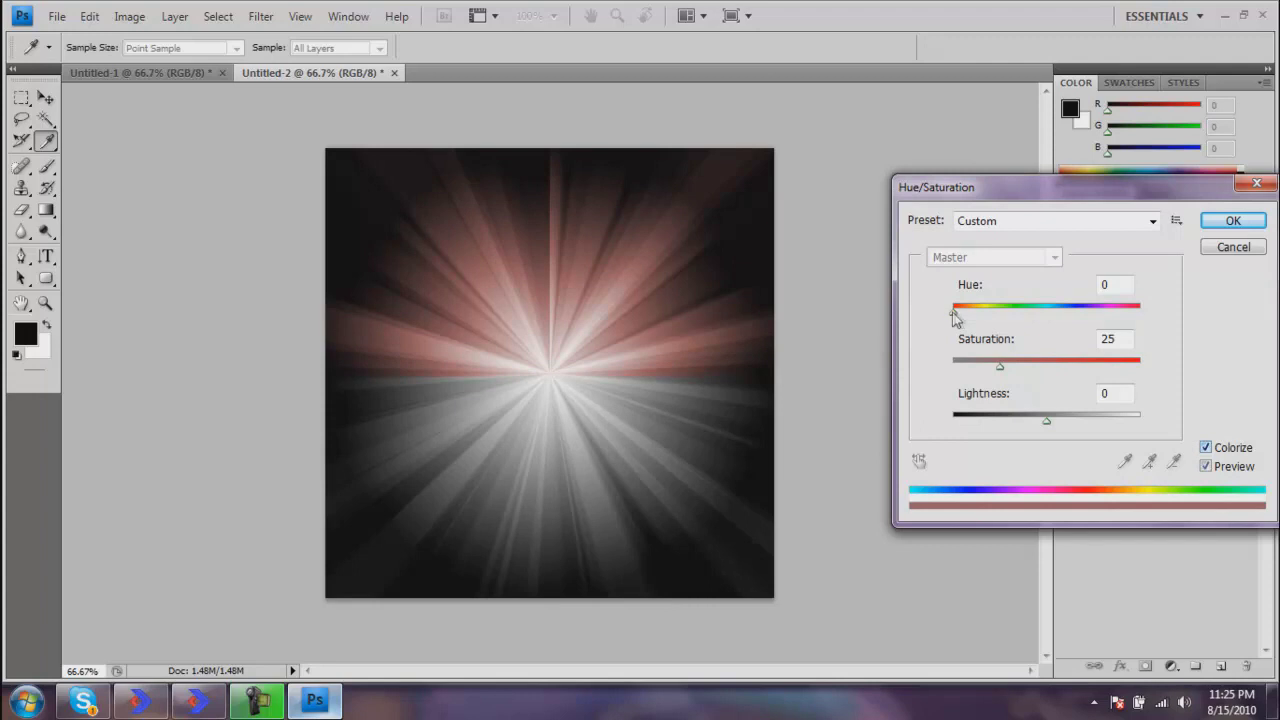
pyautogui.click(1078, 311)
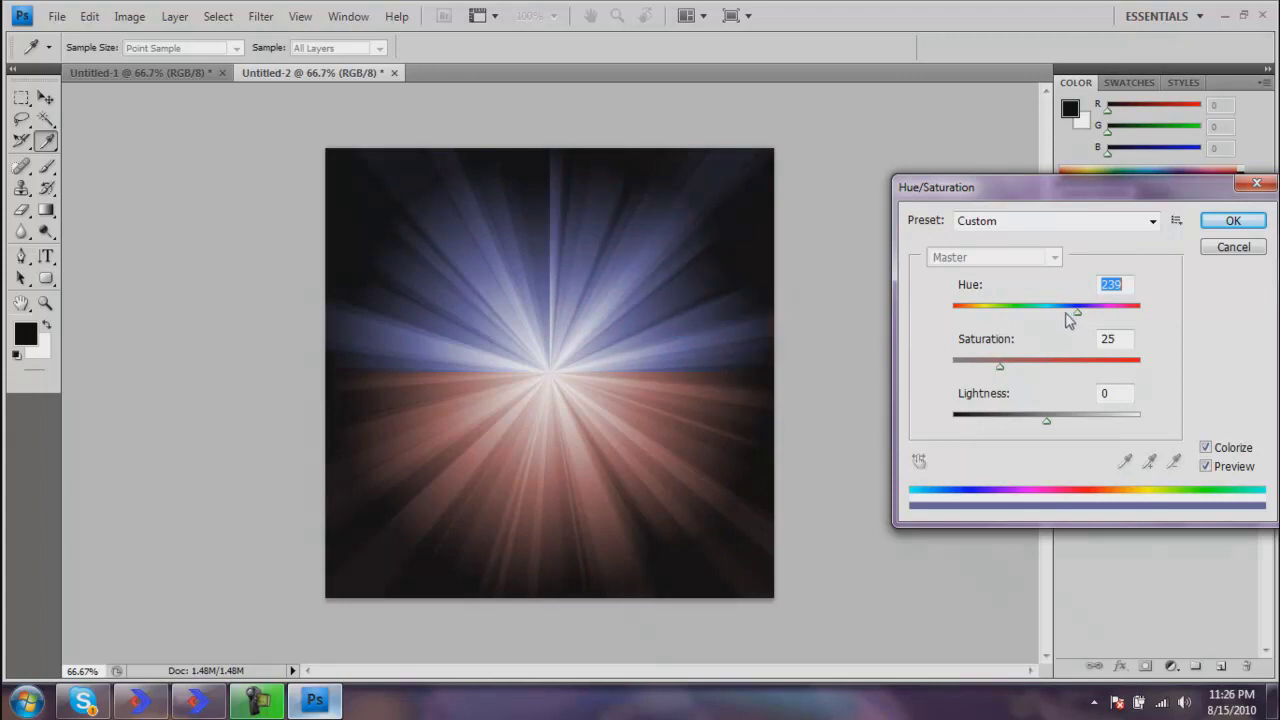
pyautogui.click(1064, 312)
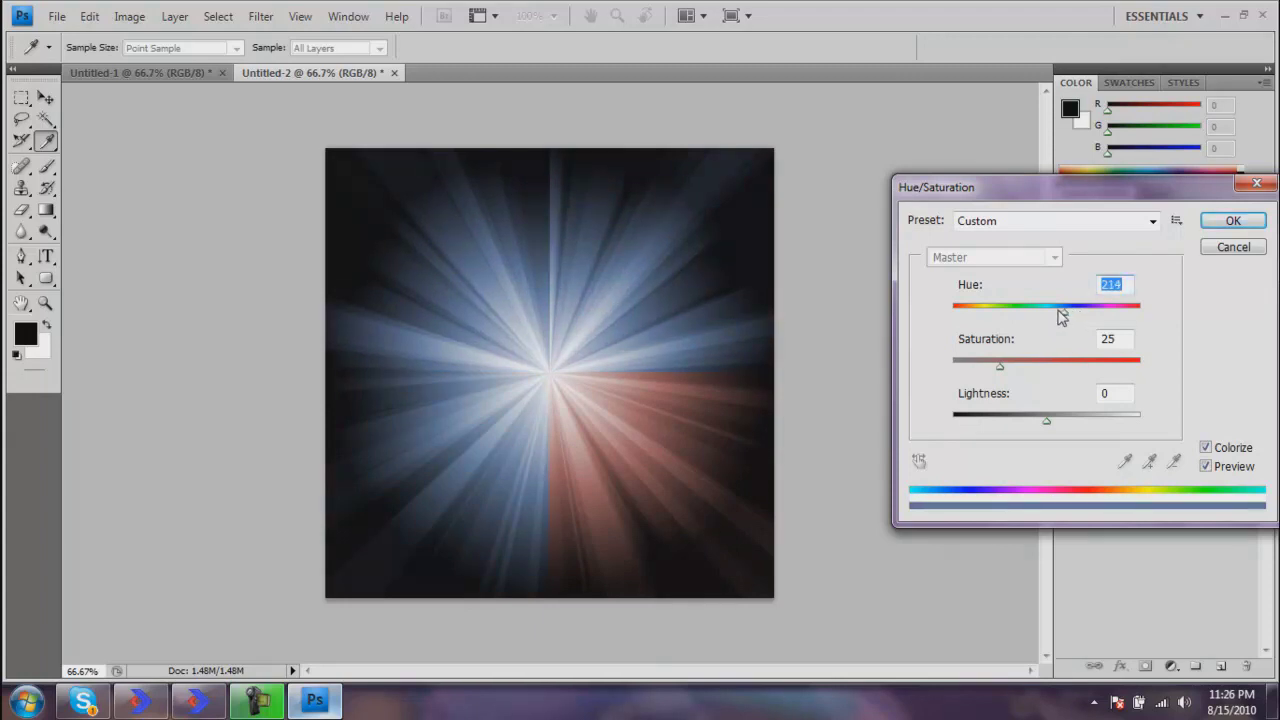
pyautogui.click(1016, 368)
pyautogui.press('Up')
pyautogui.press('Up')
pyautogui.press('Up')
pyautogui.press('Up')
pyautogui.press('Up')
pyautogui.press('Up')
pyautogui.press('Up')
pyautogui.click(1073, 366)
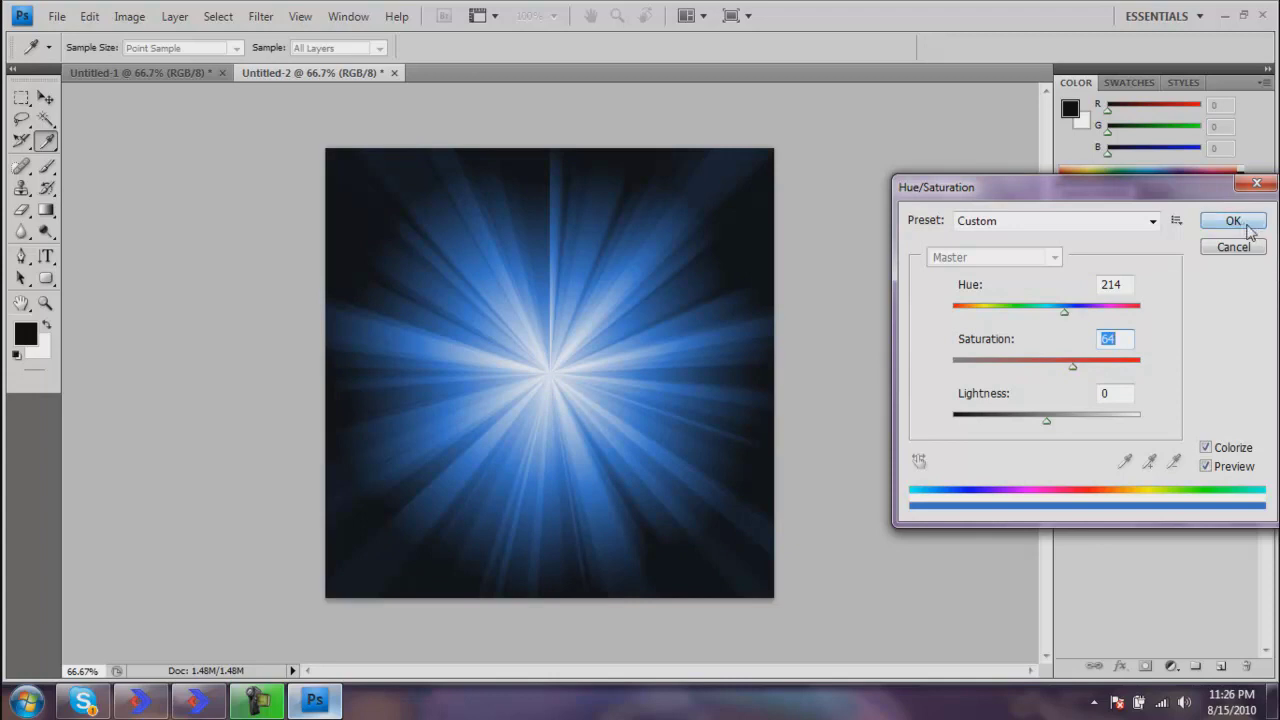
pyautogui.click(1249, 231)
pyautogui.press('g')
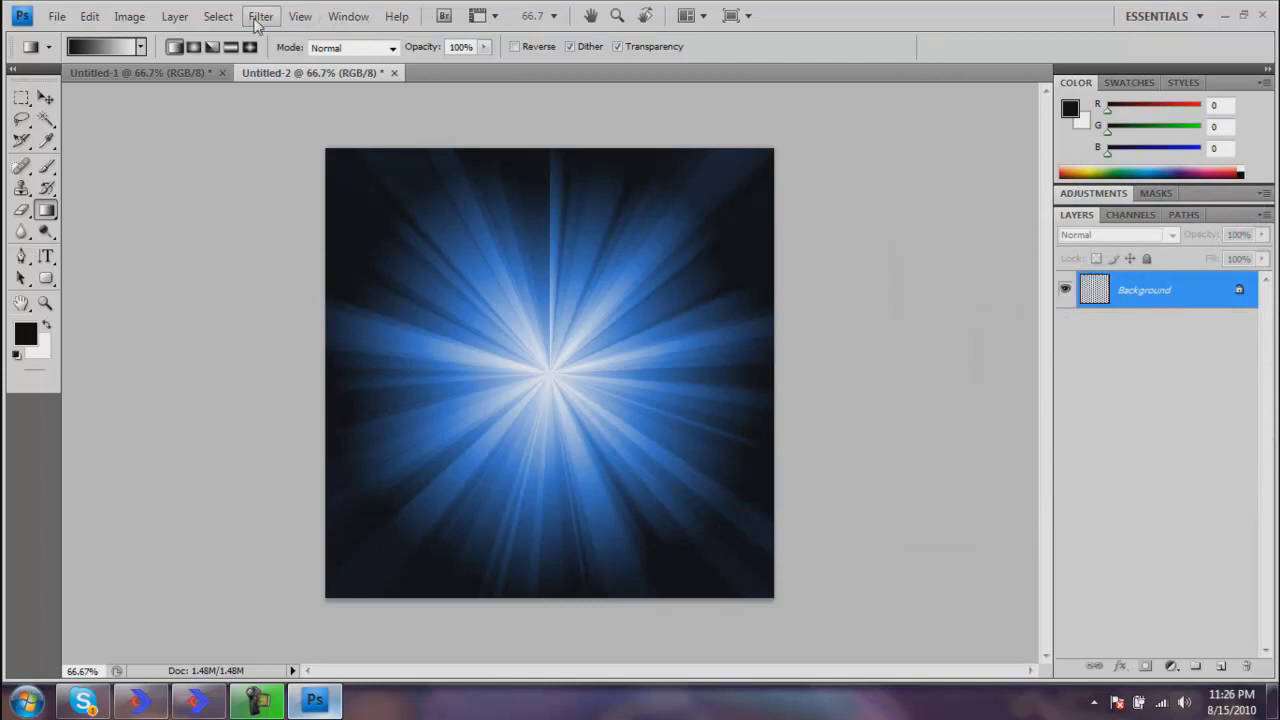
# Open Lighting Effects with an Omni light and set its Intensity to 33.
pyautogui.click(255, 20)
pyautogui.moveTo(335, 262)
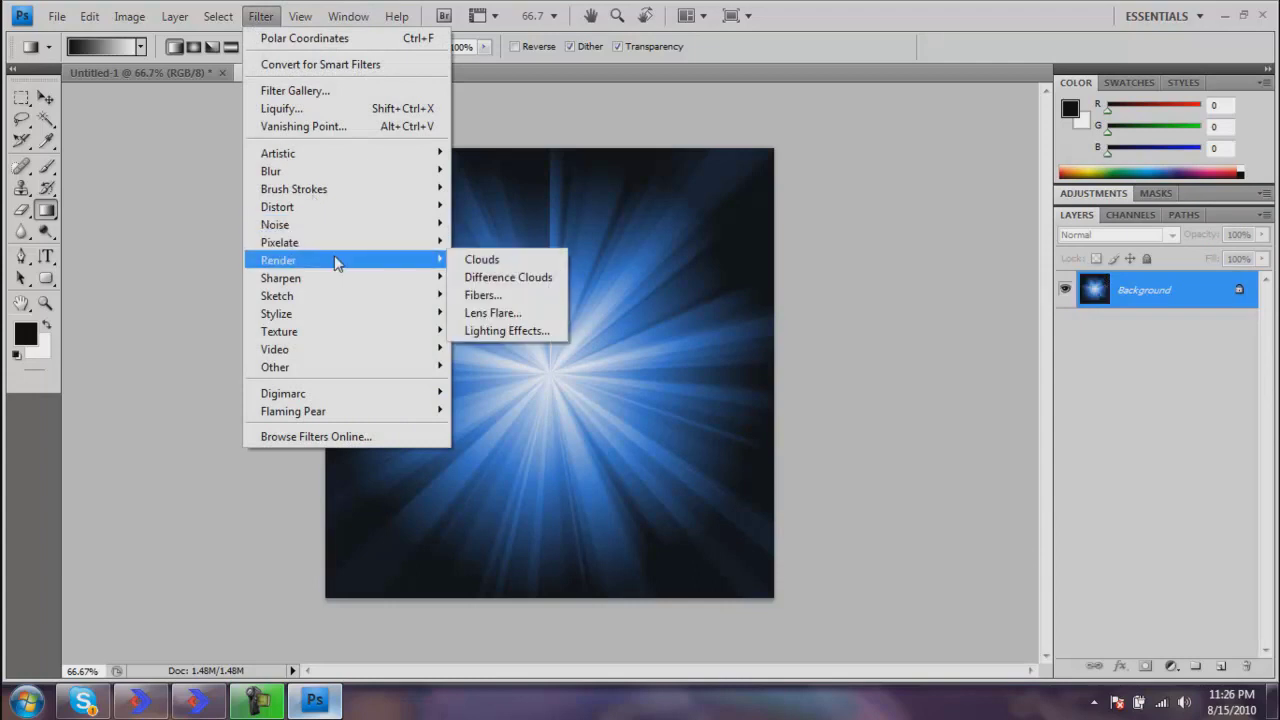
pyautogui.click(510, 331)
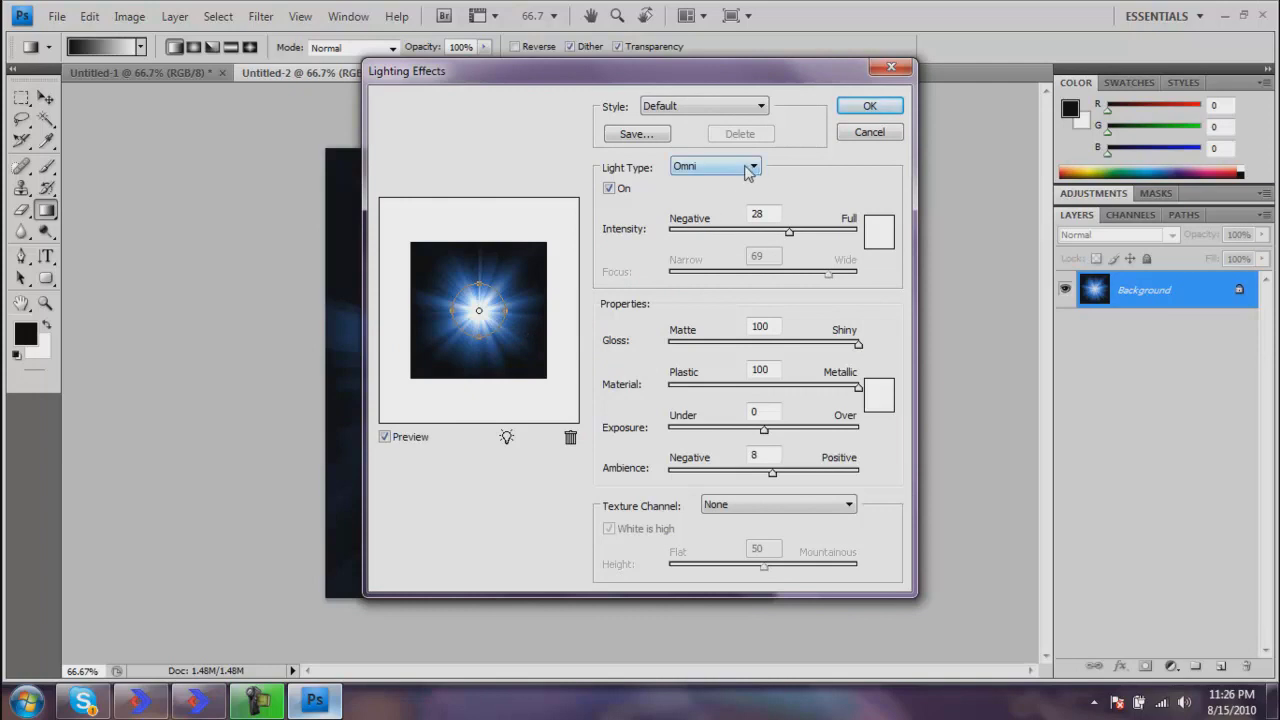
pyautogui.click(749, 170)
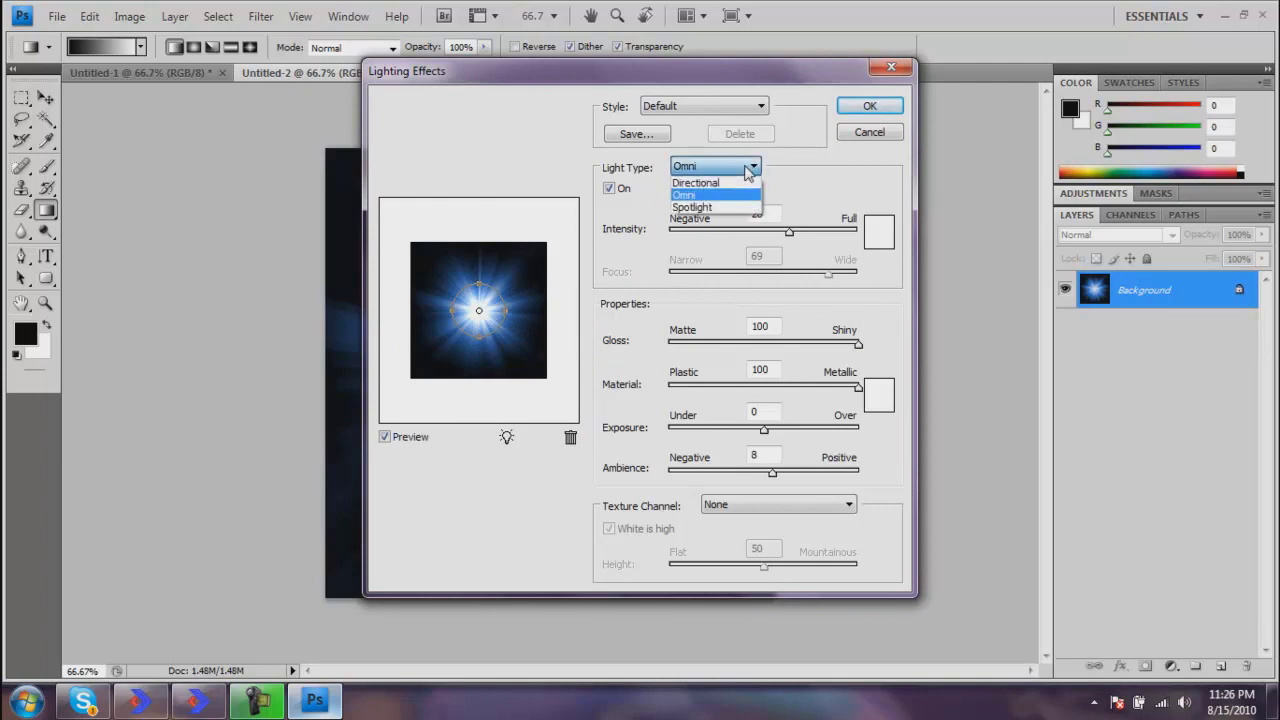
pyautogui.click(708, 196)
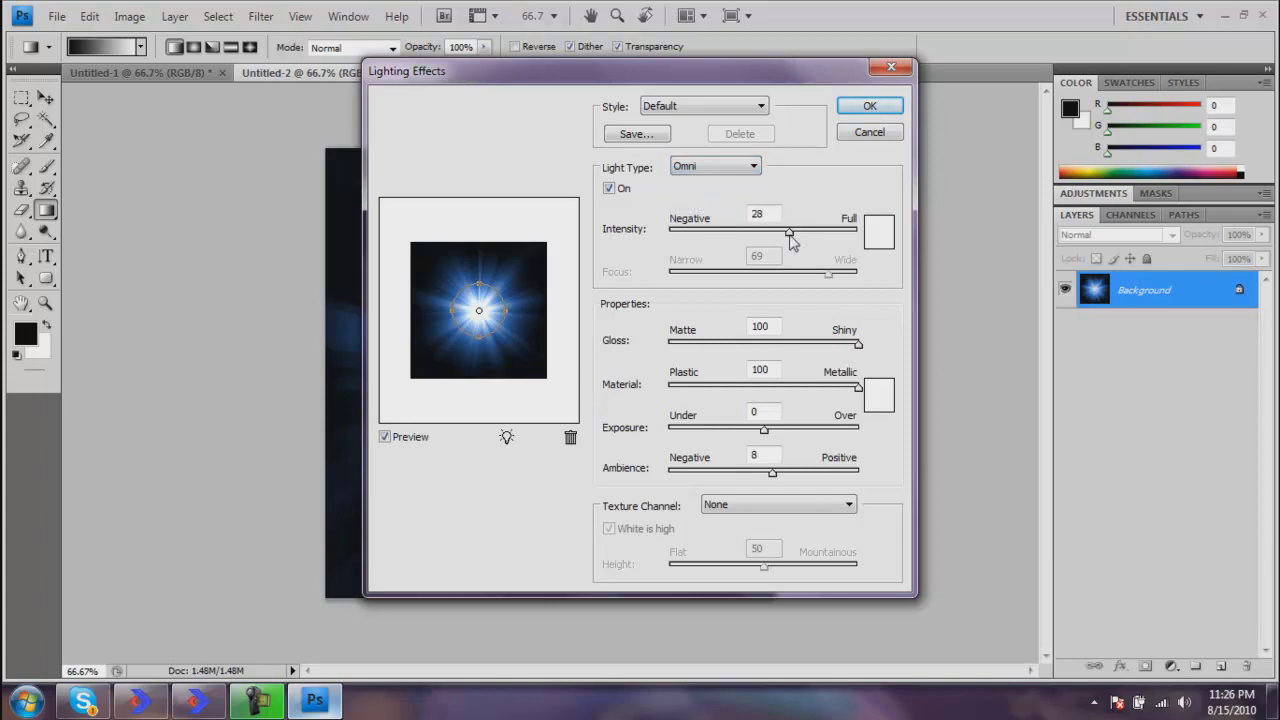
pyautogui.moveTo(790, 236); pyautogui.dragTo(787, 236)
pyautogui.moveTo(788, 232); pyautogui.dragTo(846, 234)
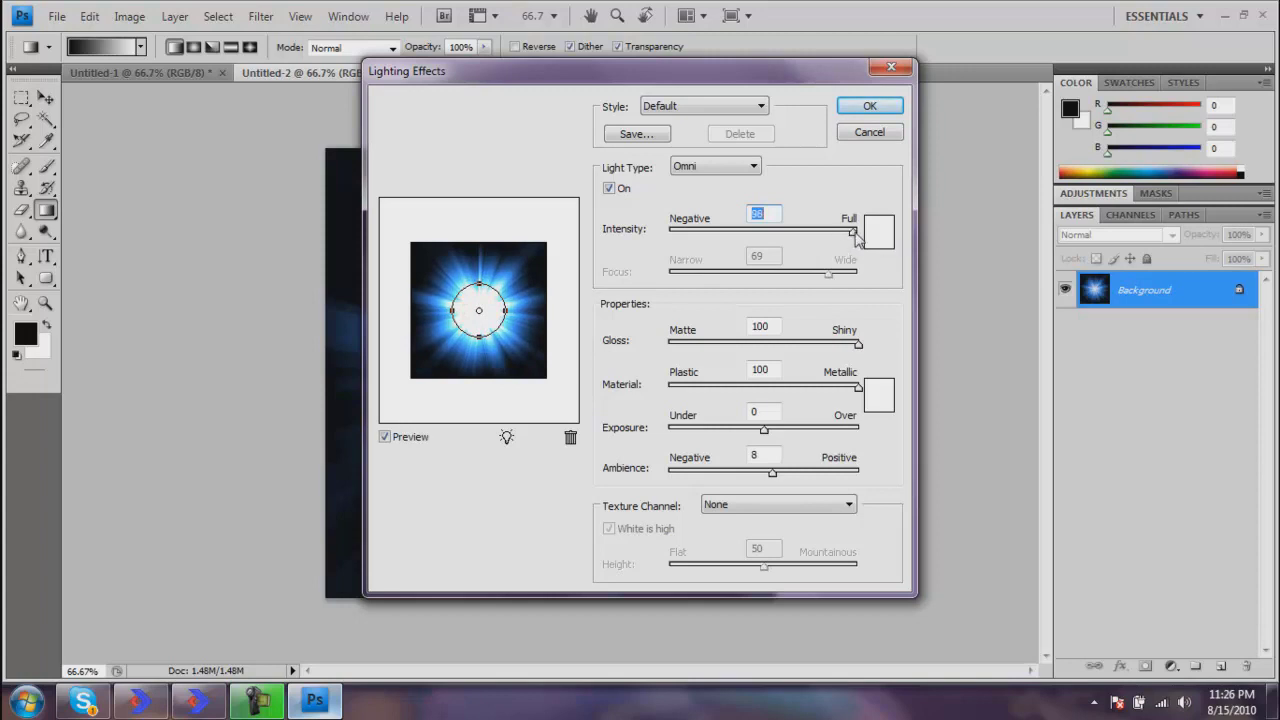
pyautogui.click(671, 234)
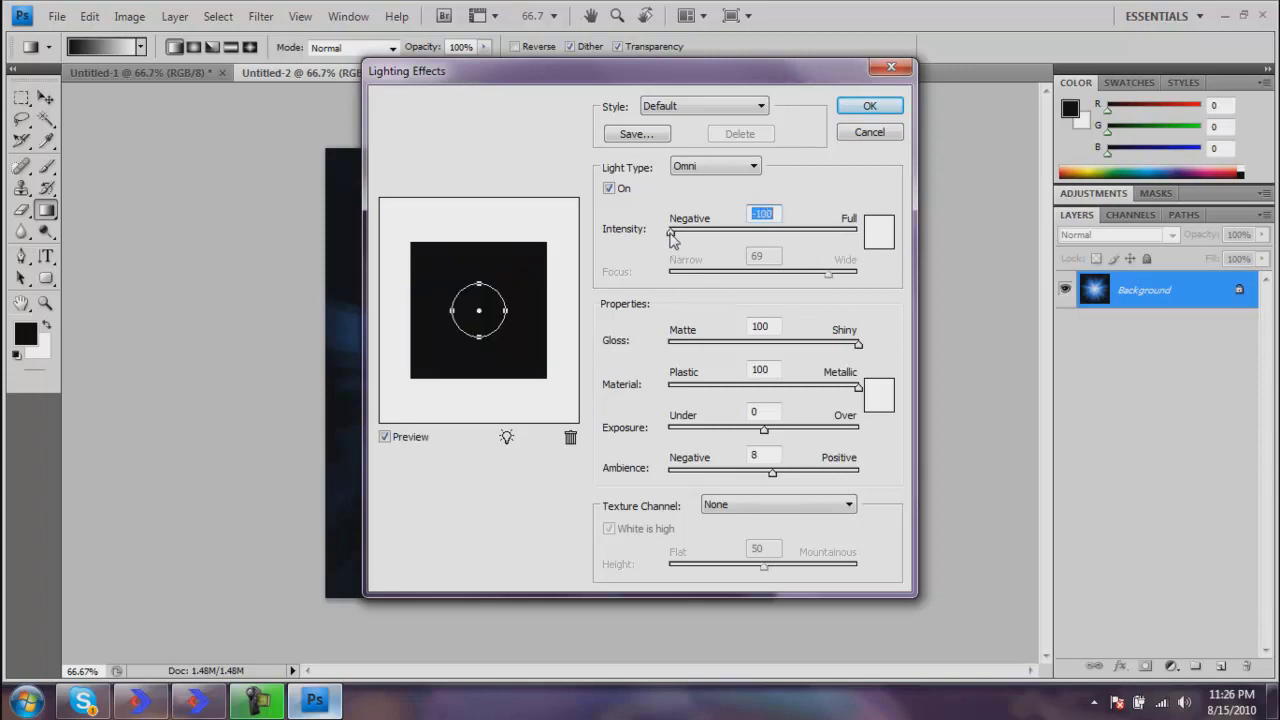
pyautogui.moveTo(673, 238); pyautogui.dragTo(798, 242)
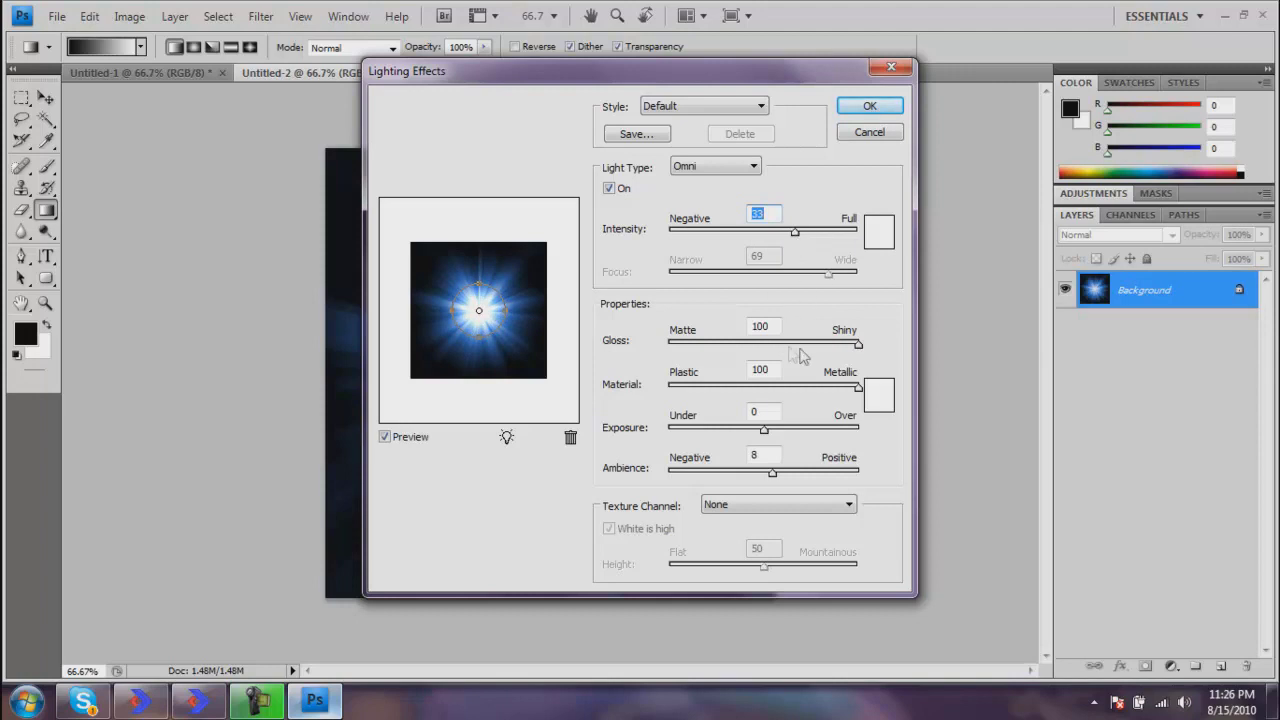
pyautogui.click(862, 345)
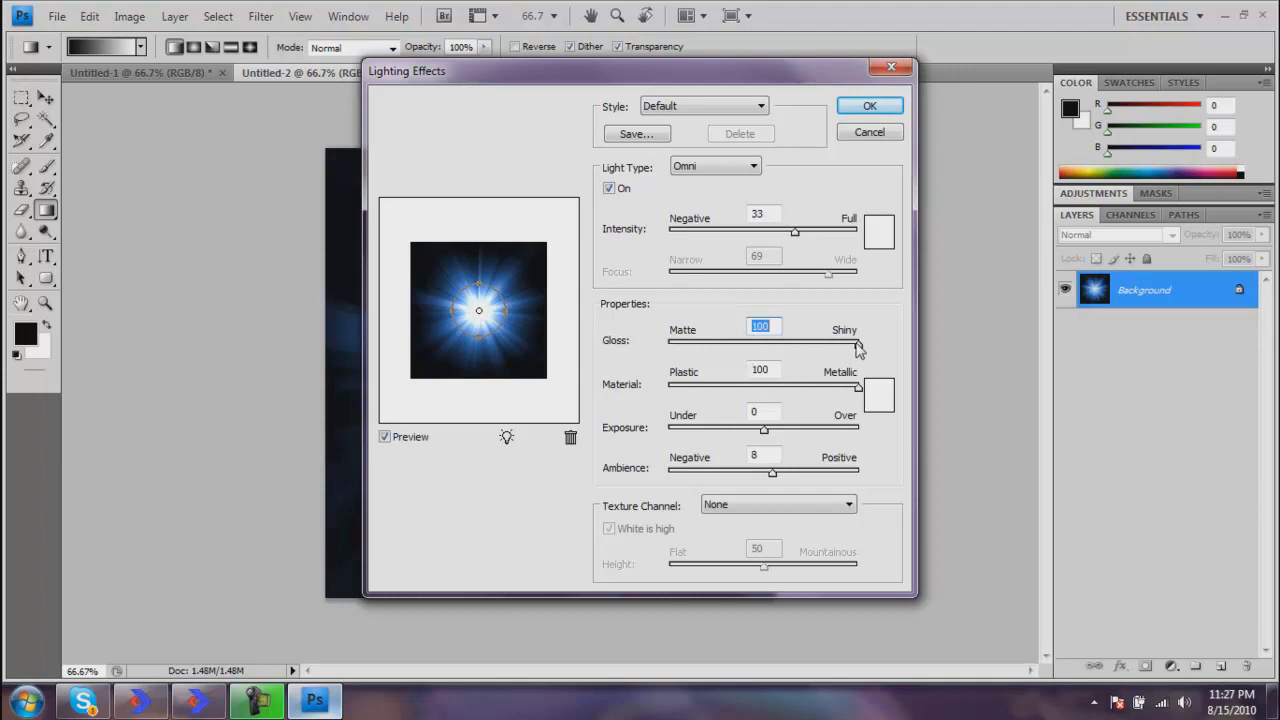
# Keep Gloss at 100, reset Exposure to 0, and raise Ambience to 21.
pyautogui.moveTo(858, 345); pyautogui.dragTo(666, 355)
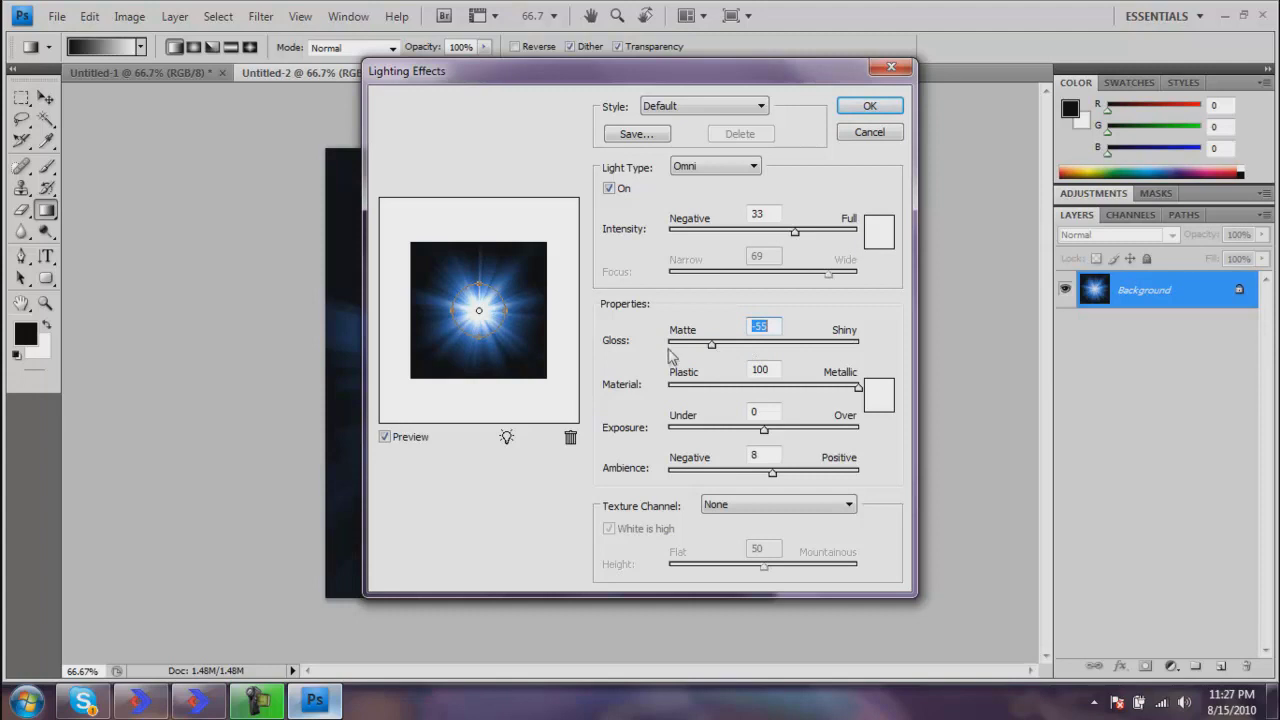
pyautogui.click(860, 348)
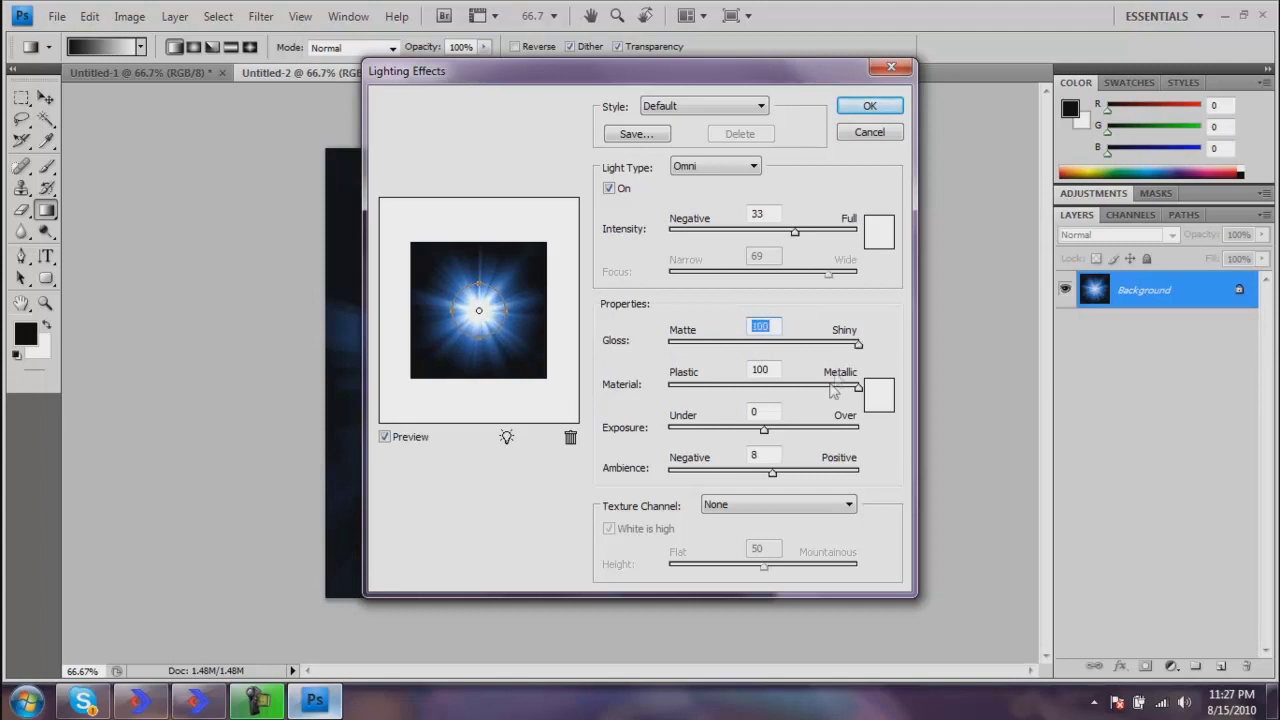
pyautogui.moveTo(762, 430); pyautogui.dragTo(882, 440)
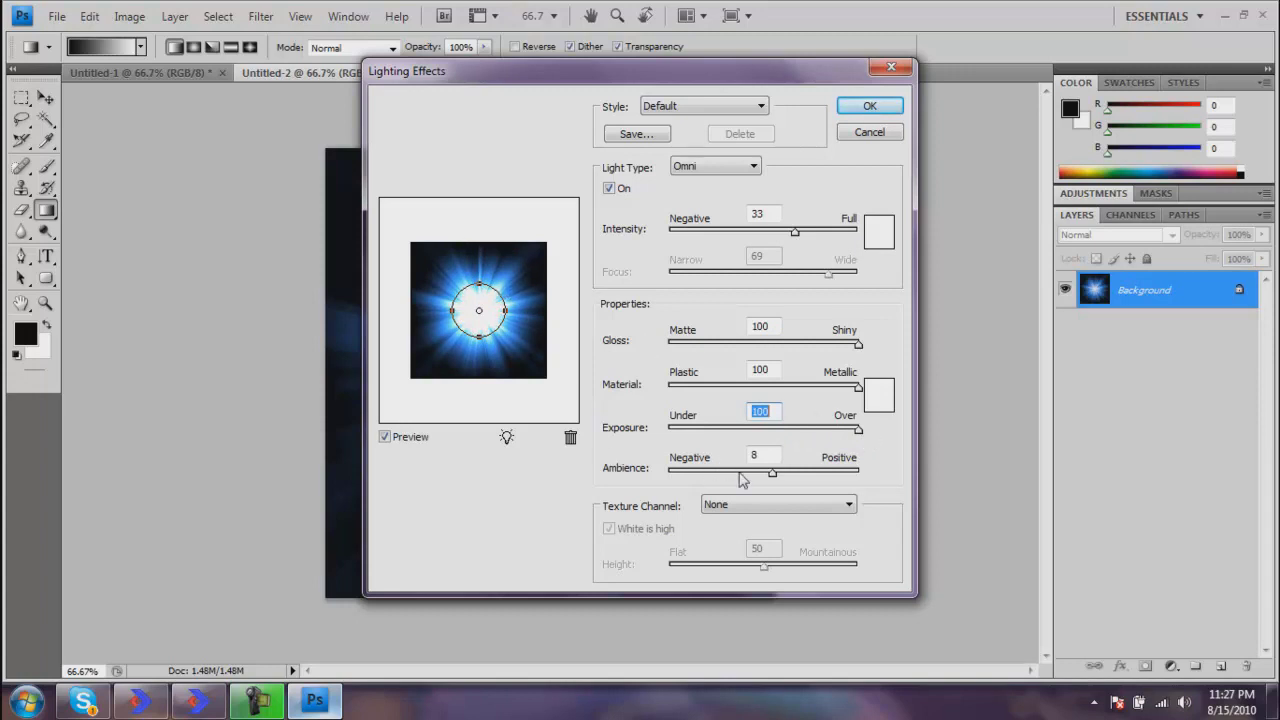
pyautogui.click(670, 431)
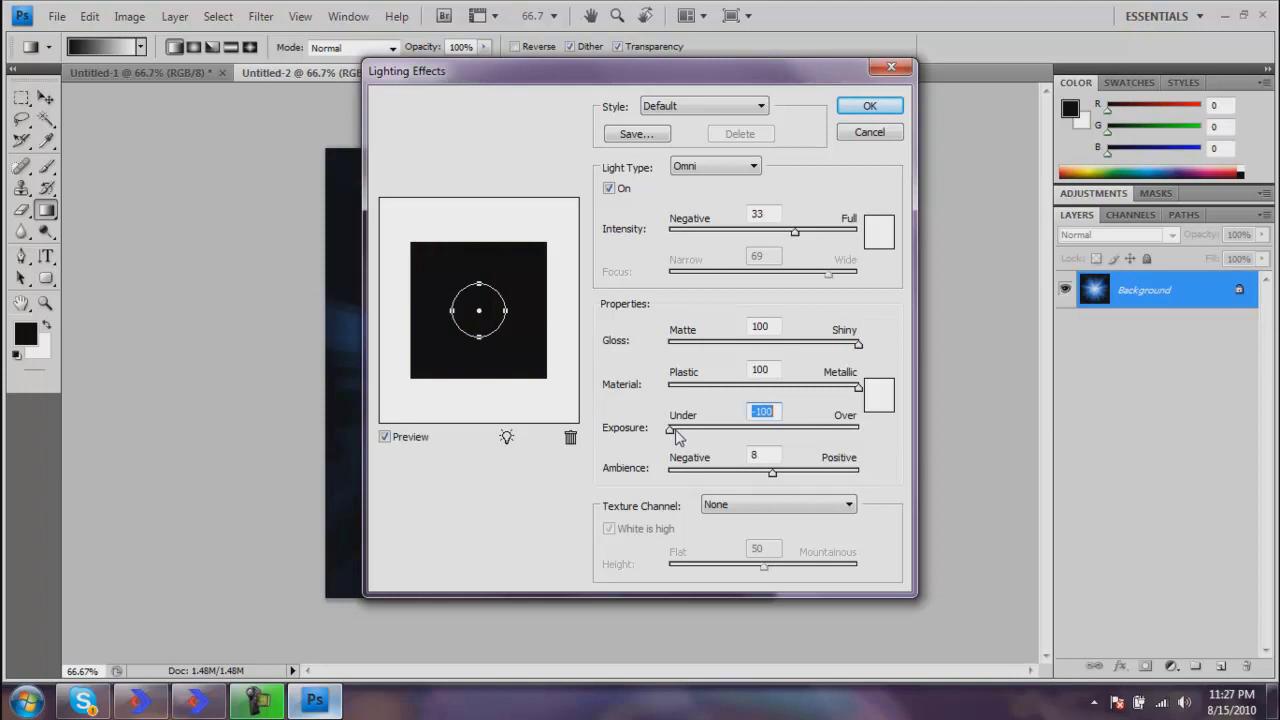
pyautogui.moveTo(676, 430); pyautogui.dragTo(758, 430)
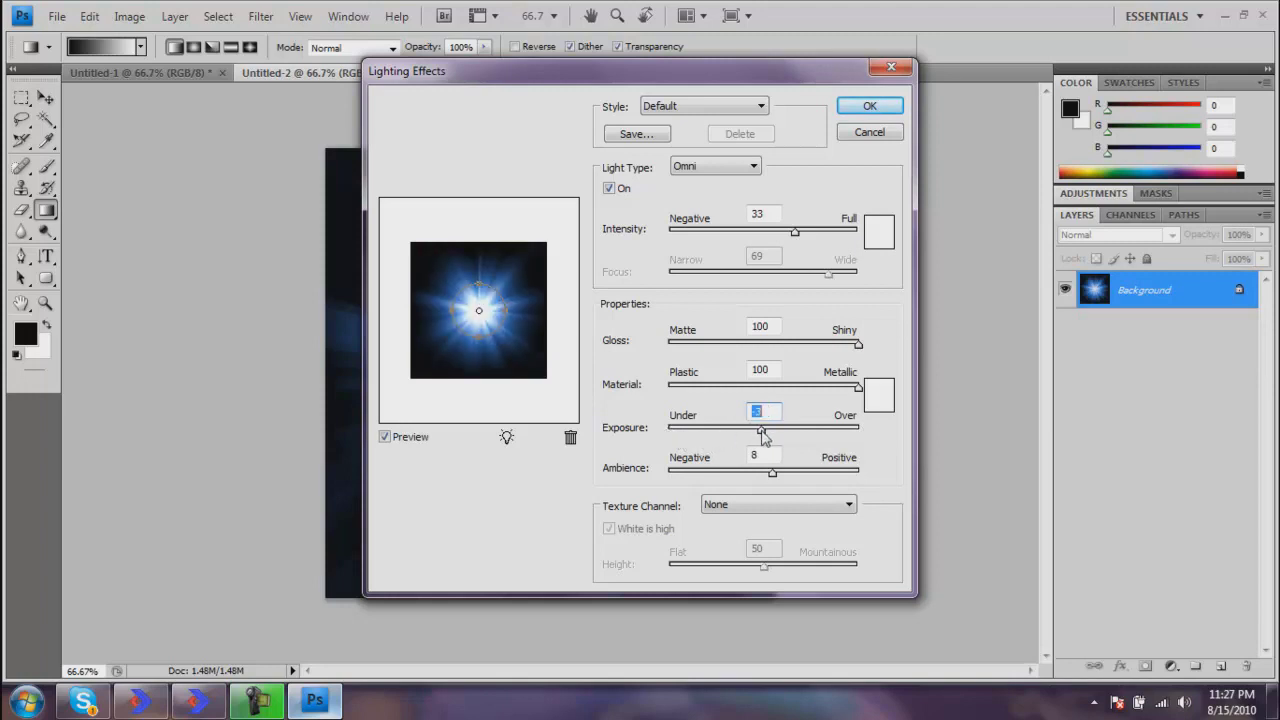
pyautogui.write('0')
pyautogui.moveTo(773, 474); pyautogui.dragTo(788, 485)
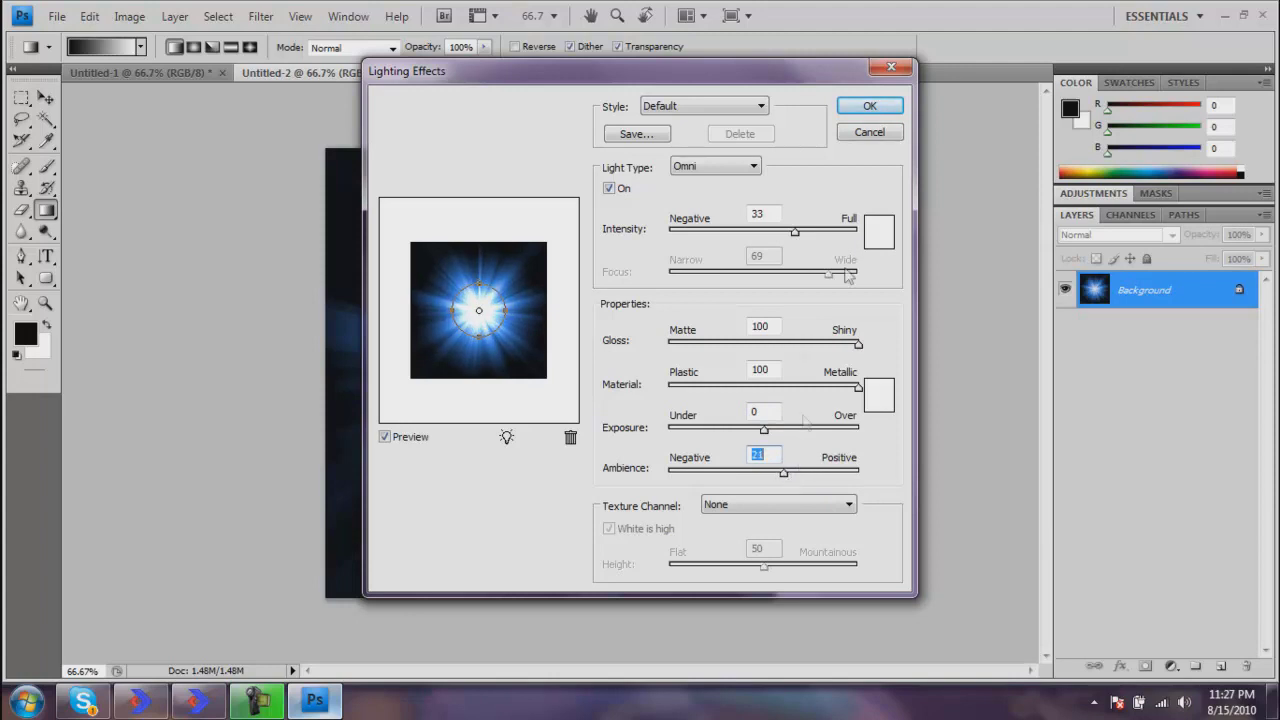
# Discard the first attempt, then apply an Omni Lighting Effect at Intensity 30, Ambience 21.
pyautogui.click(890, 70)
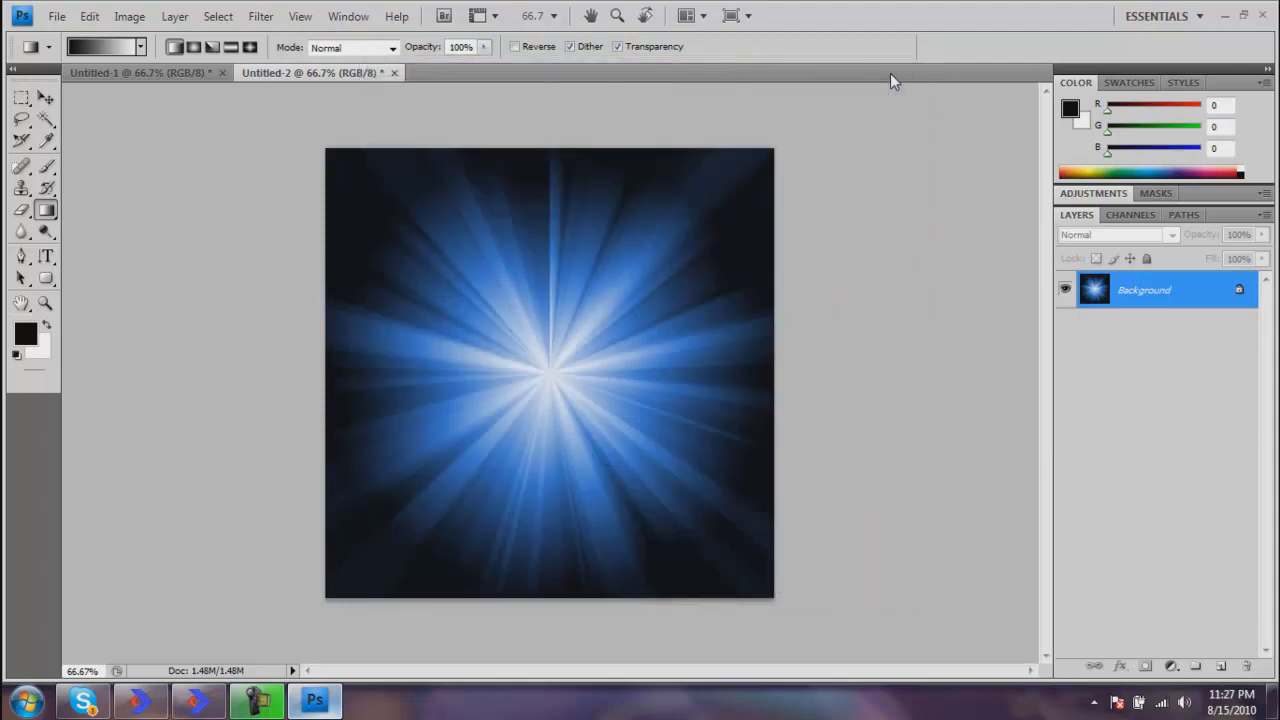
pyautogui.click(259, 20)
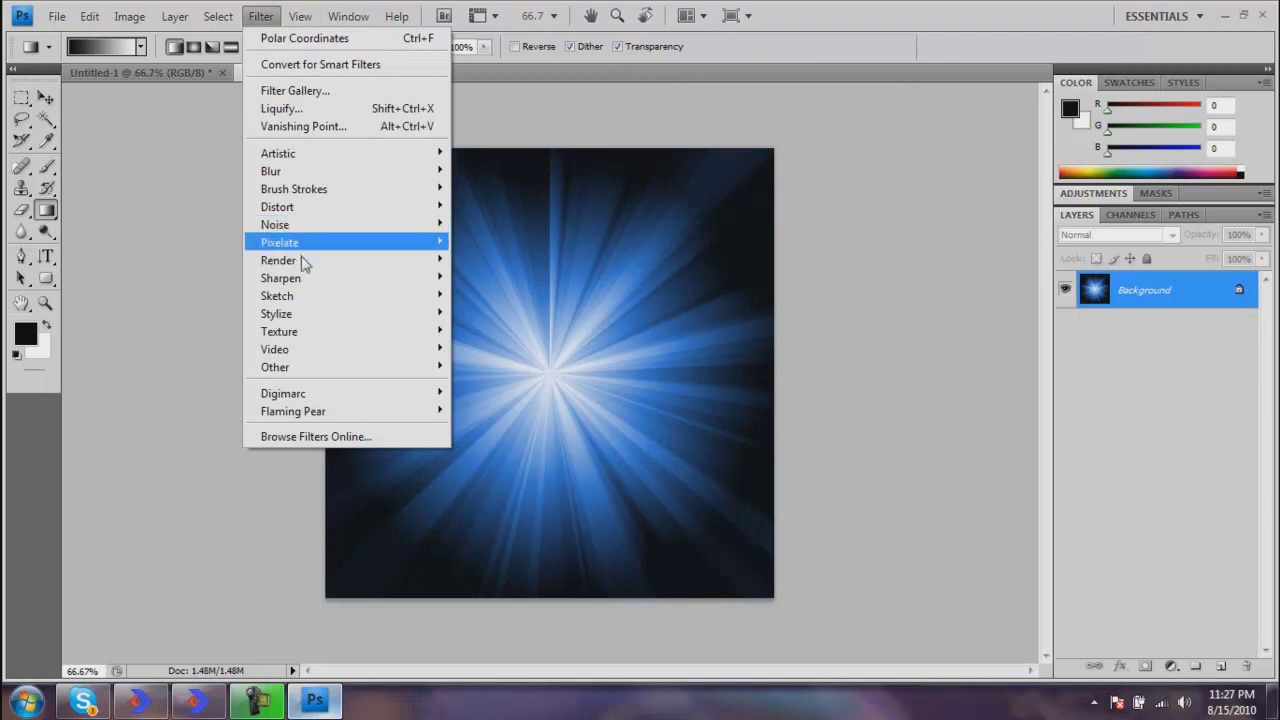
pyautogui.moveTo(371, 263)
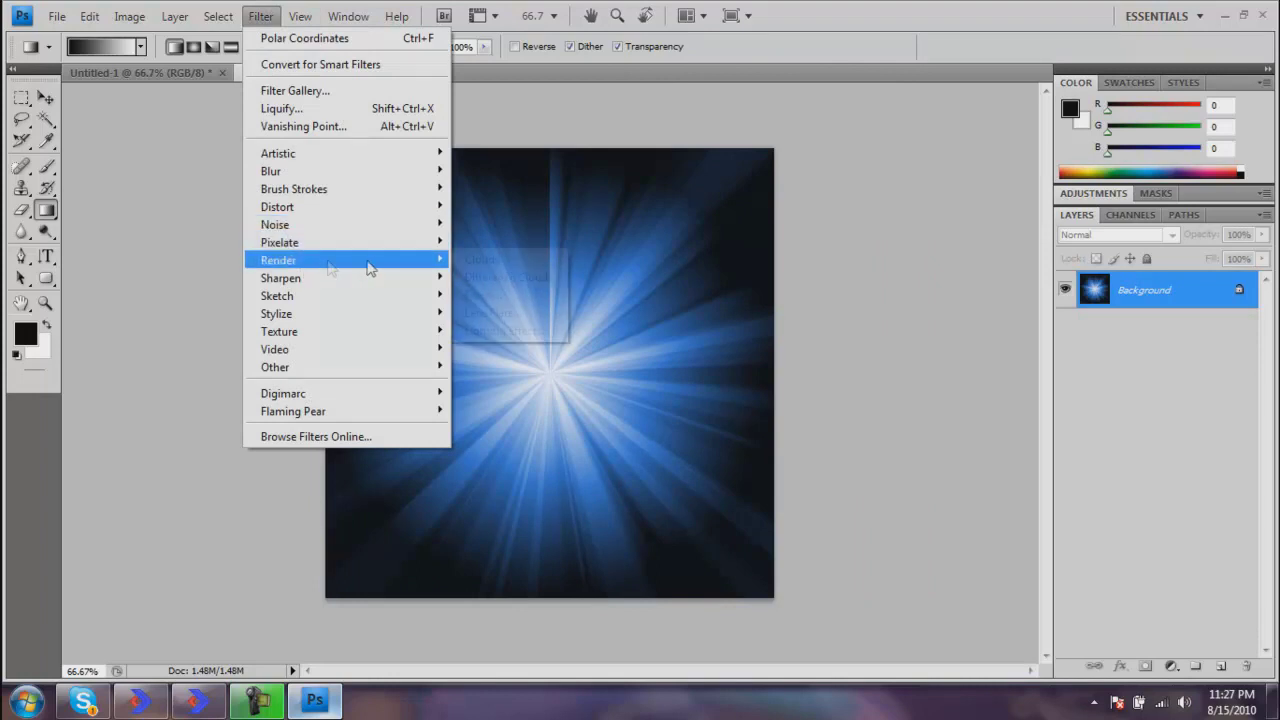
pyautogui.click(522, 333)
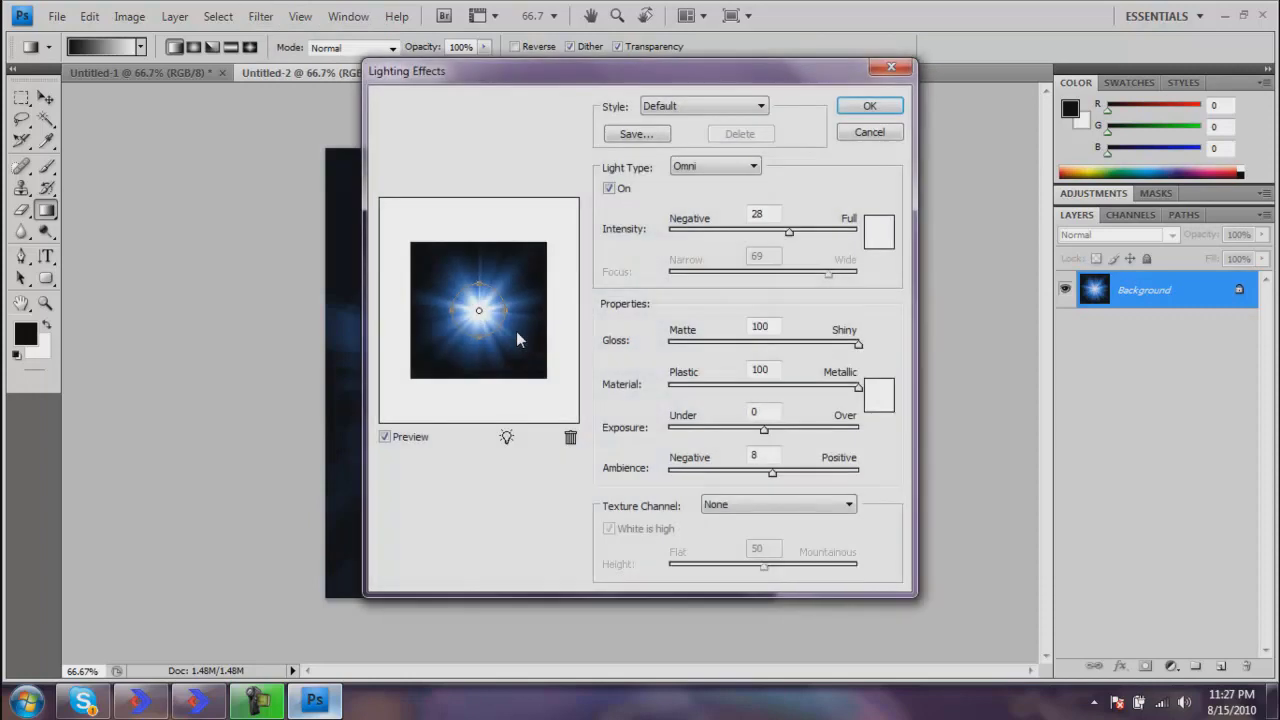
pyautogui.click(768, 472)
pyautogui.click(774, 215)
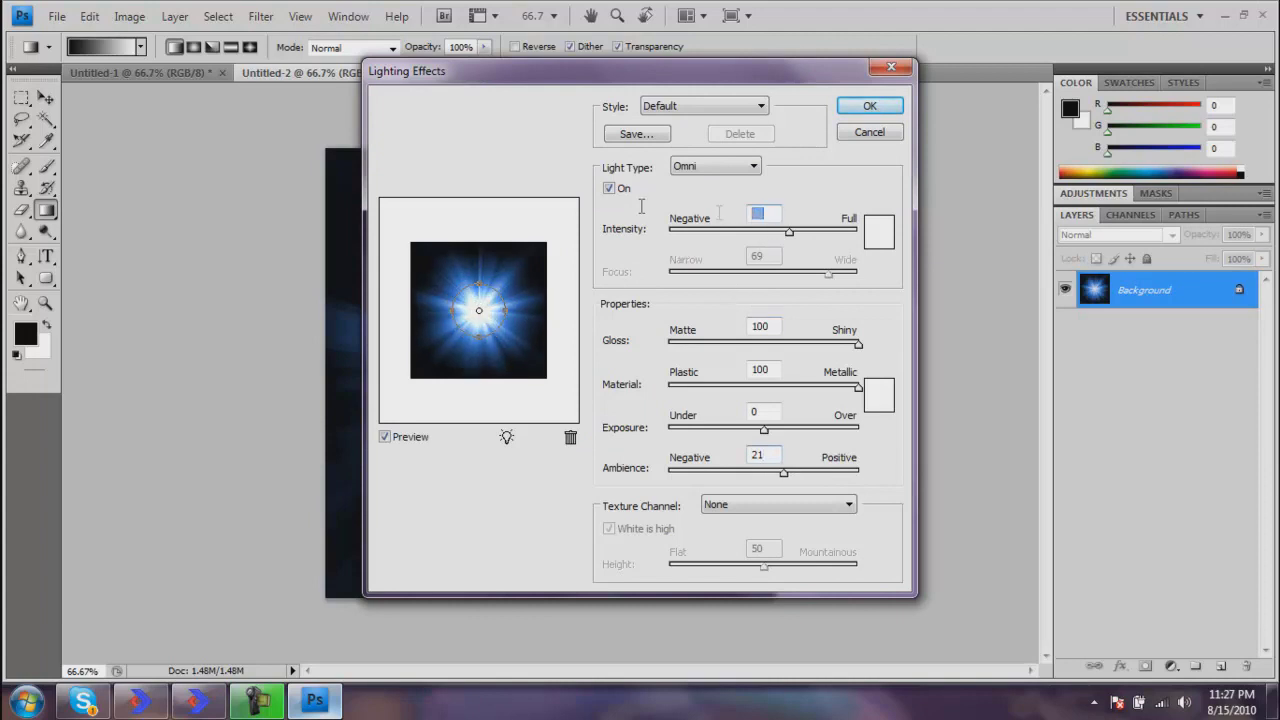
pyautogui.write('30')
pyautogui.click(779, 326)
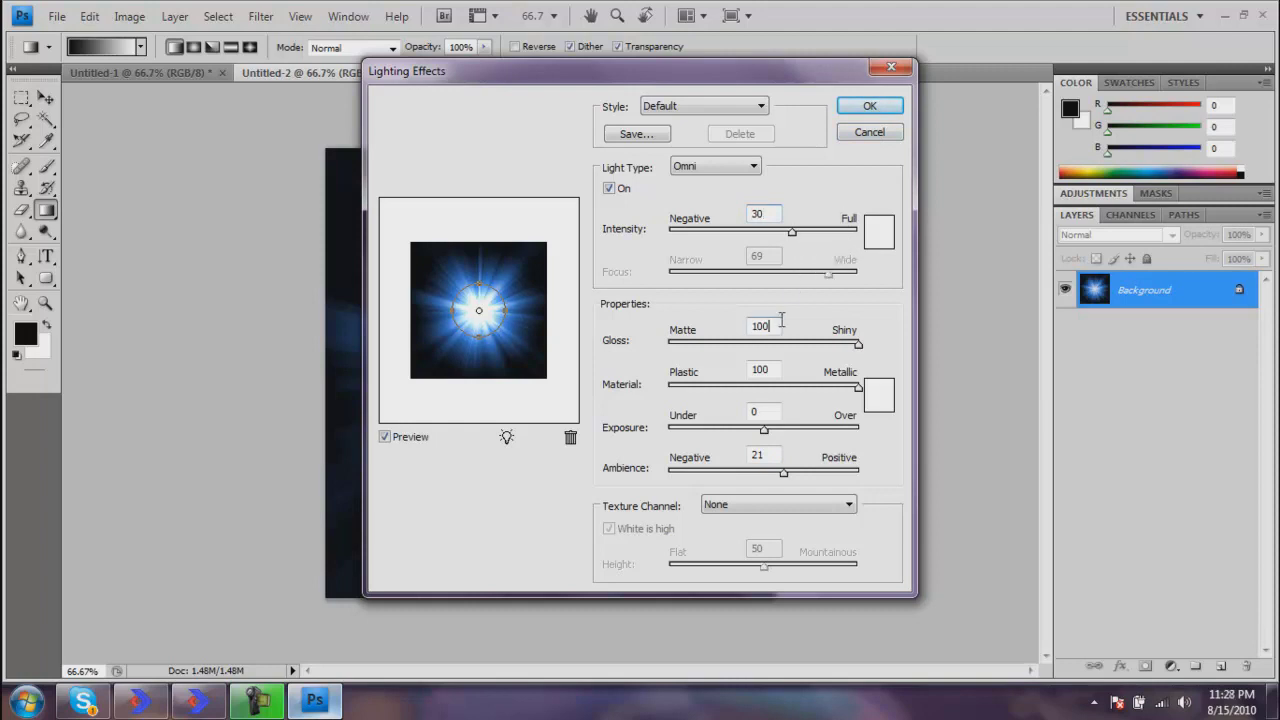
pyautogui.click(866, 107)
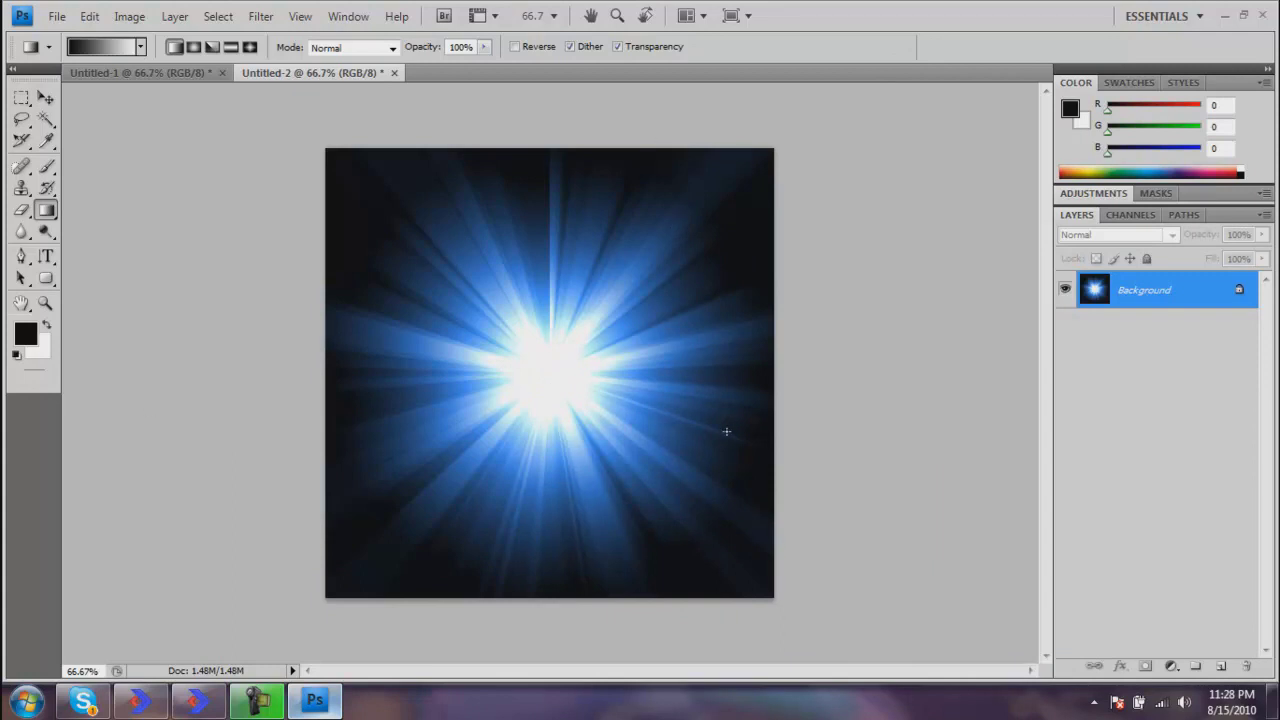
# Apply Brightness/Contrast with Brightness 12 and Contrast 0.
pyautogui.click(130, 17)
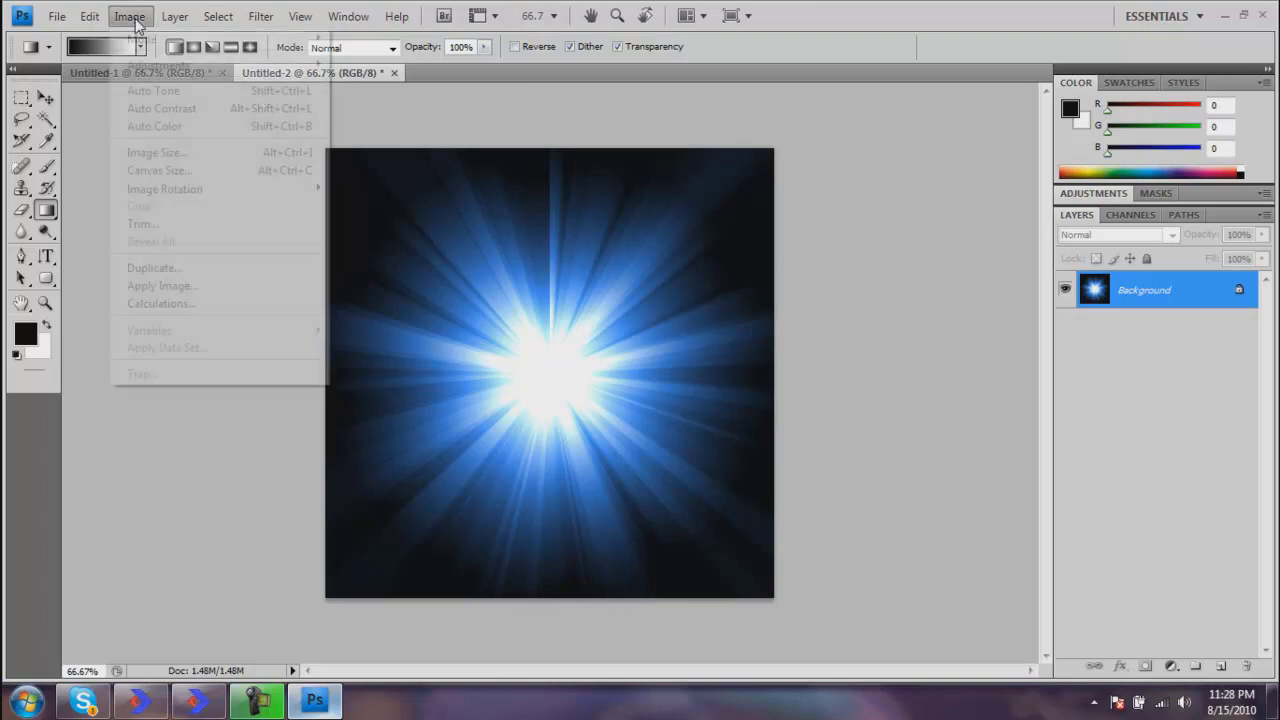
pyautogui.moveTo(175, 66)
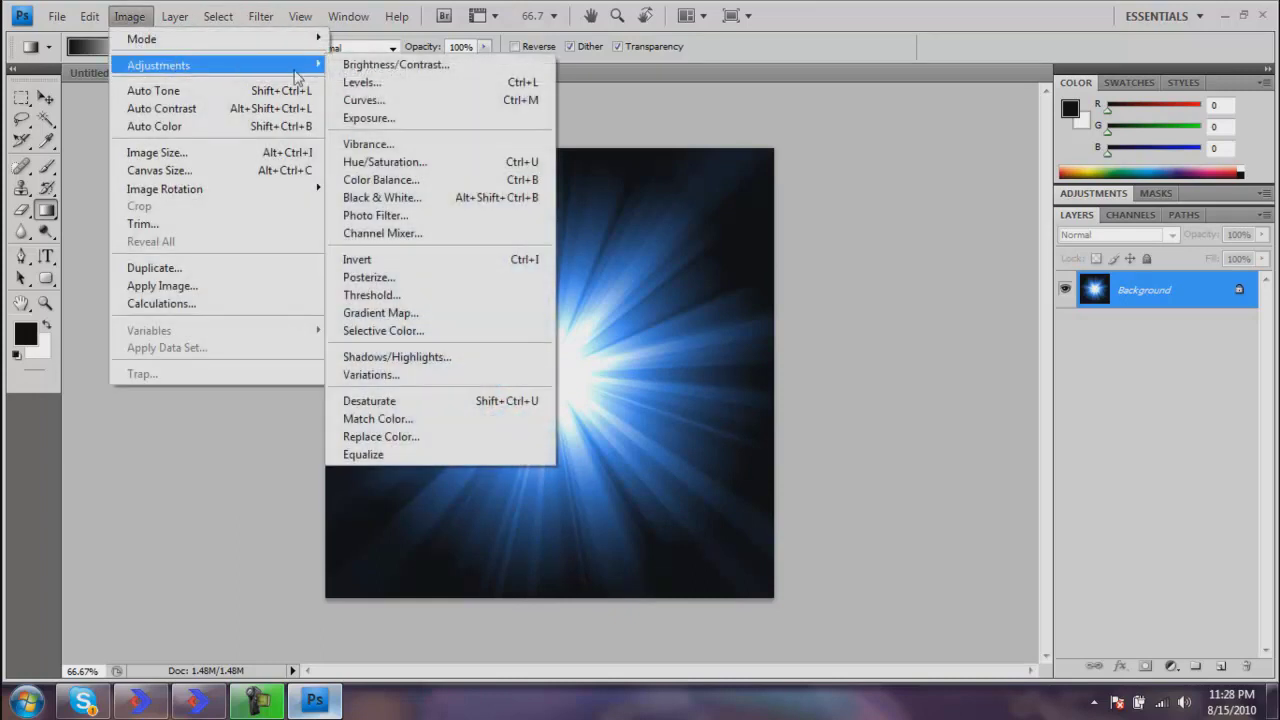
pyautogui.click(397, 66)
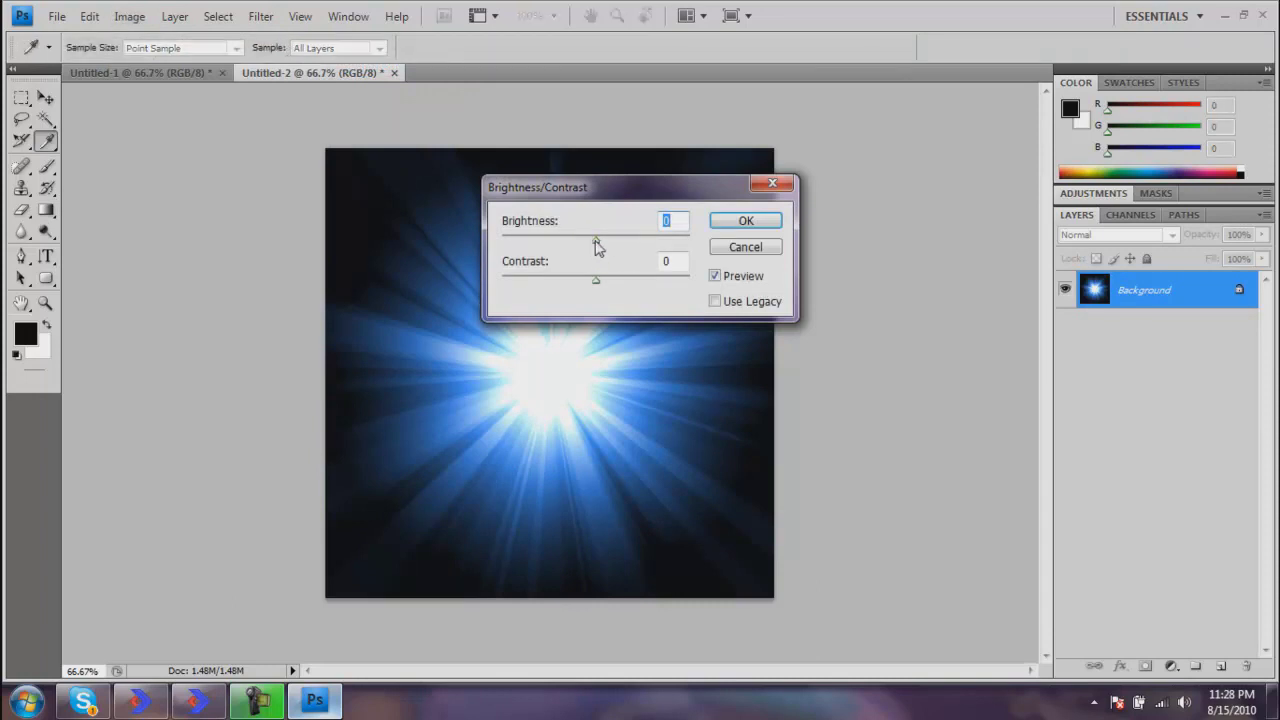
pyautogui.click(603, 241)
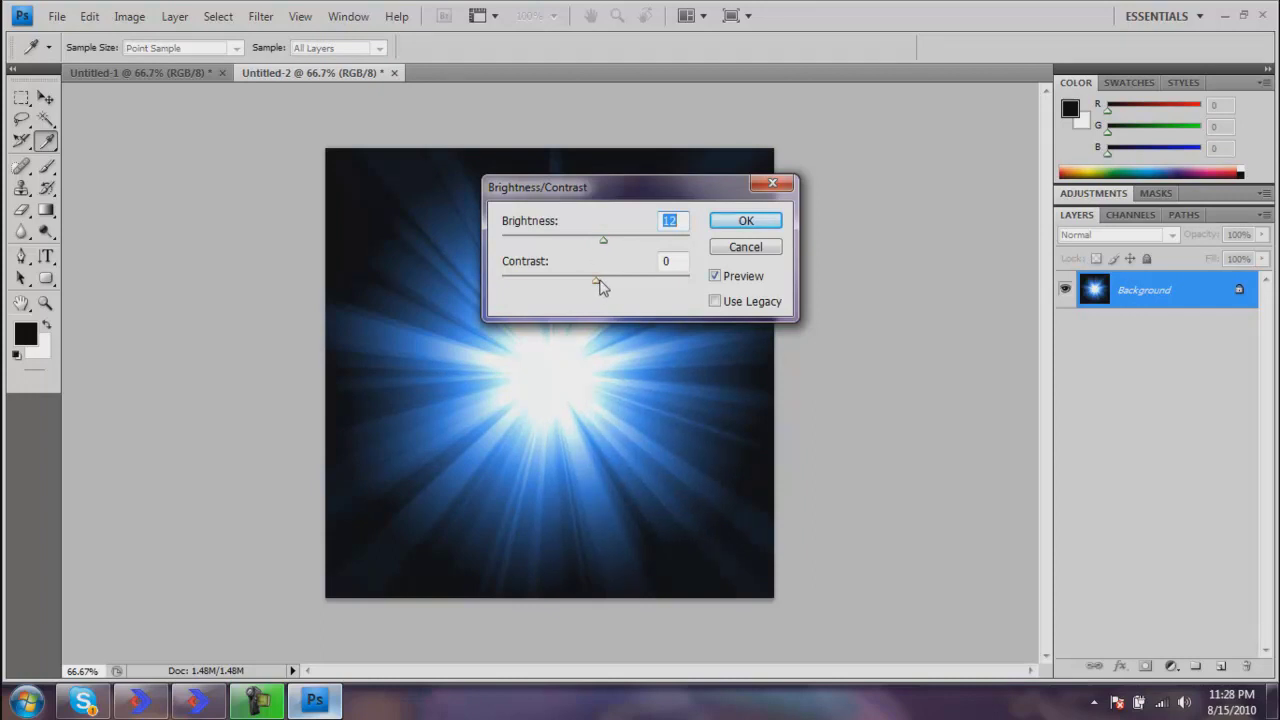
pyautogui.moveTo(598, 281); pyautogui.dragTo(602, 281)
pyautogui.click(609, 285)
pyautogui.write('0')
pyautogui.click(746, 221)
pyautogui.press('g')
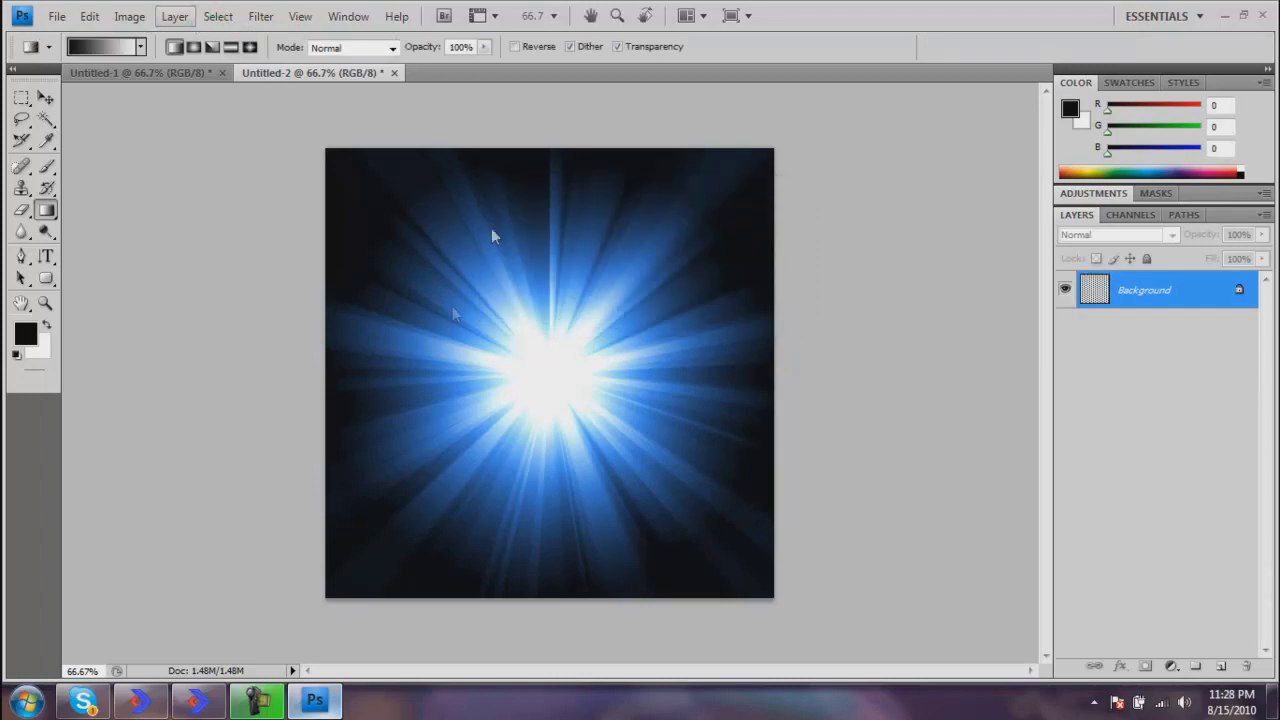
# Preview a colorized Hue/Saturation tint of Hue 193, Saturation 83, Lightness 0.
pyautogui.click(133, 20)
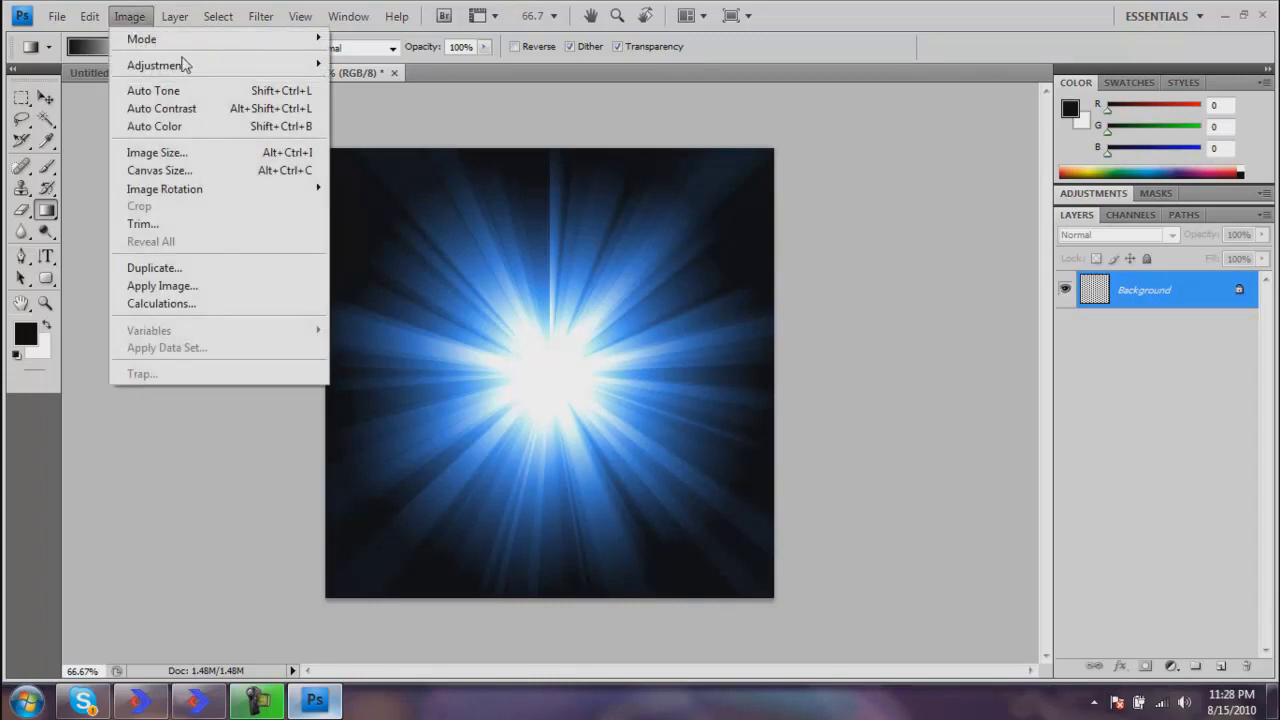
pyautogui.moveTo(230, 66)
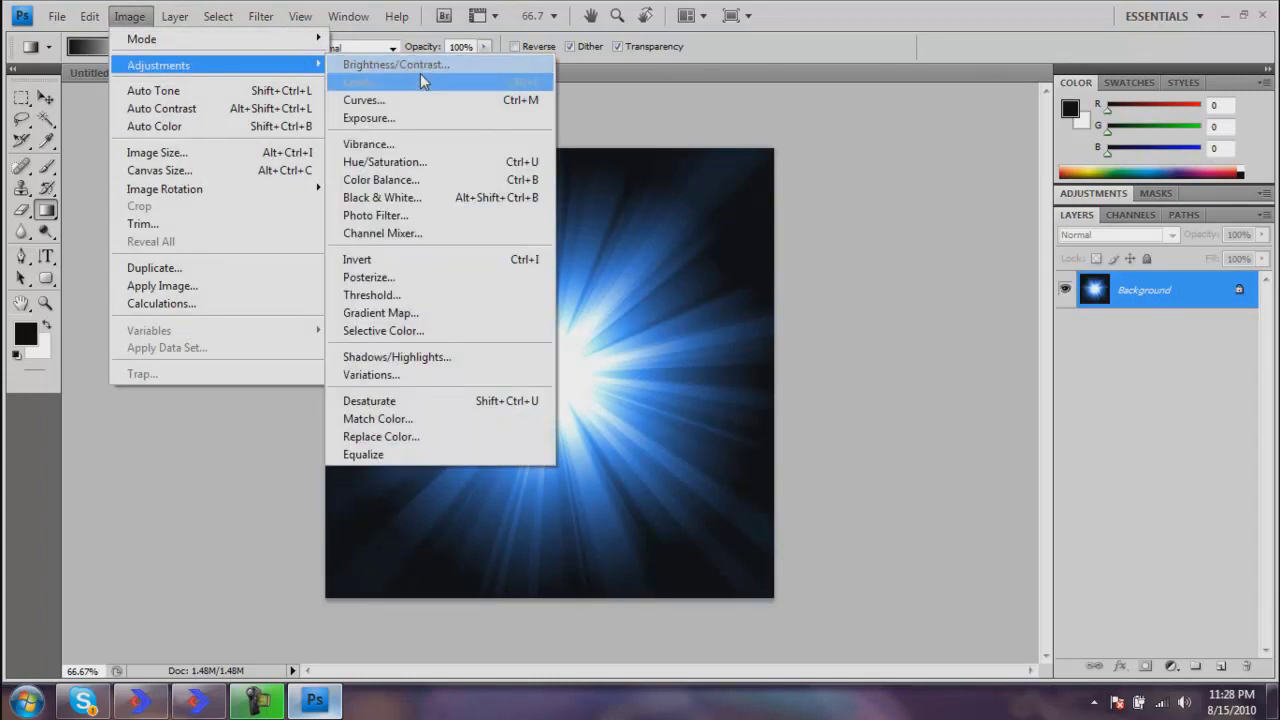
pyautogui.click(427, 163)
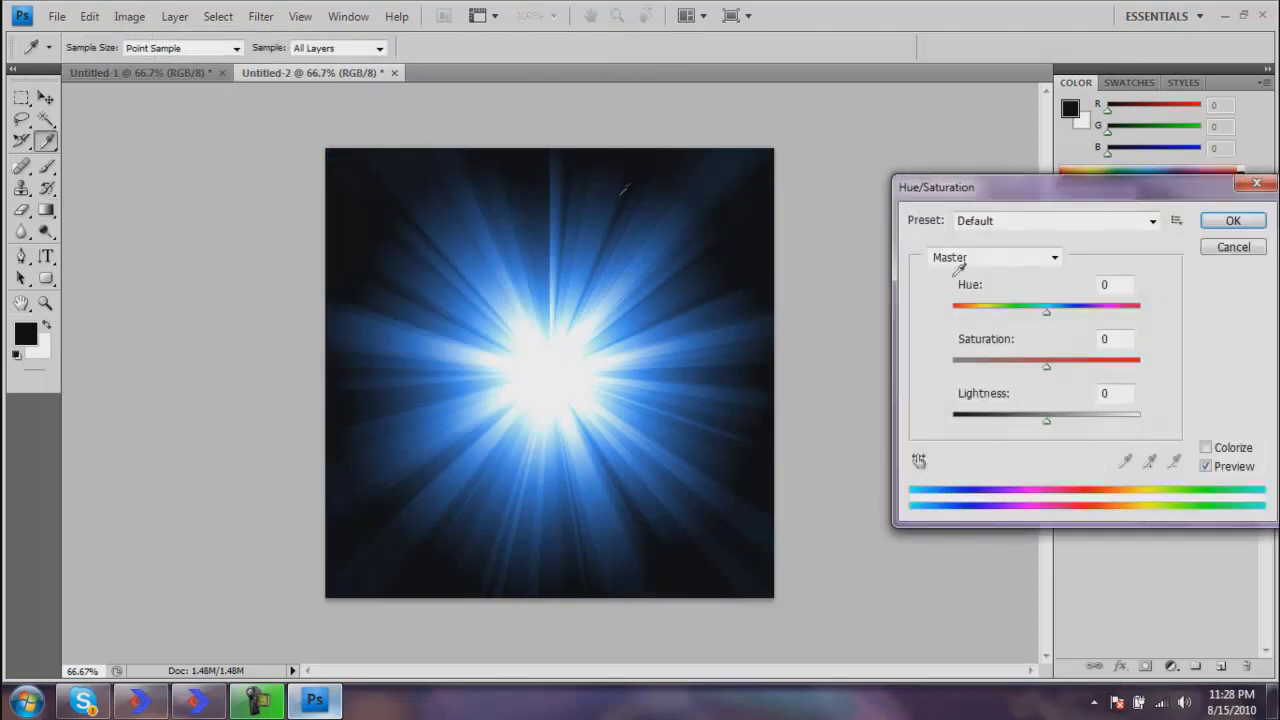
pyautogui.click(1206, 448)
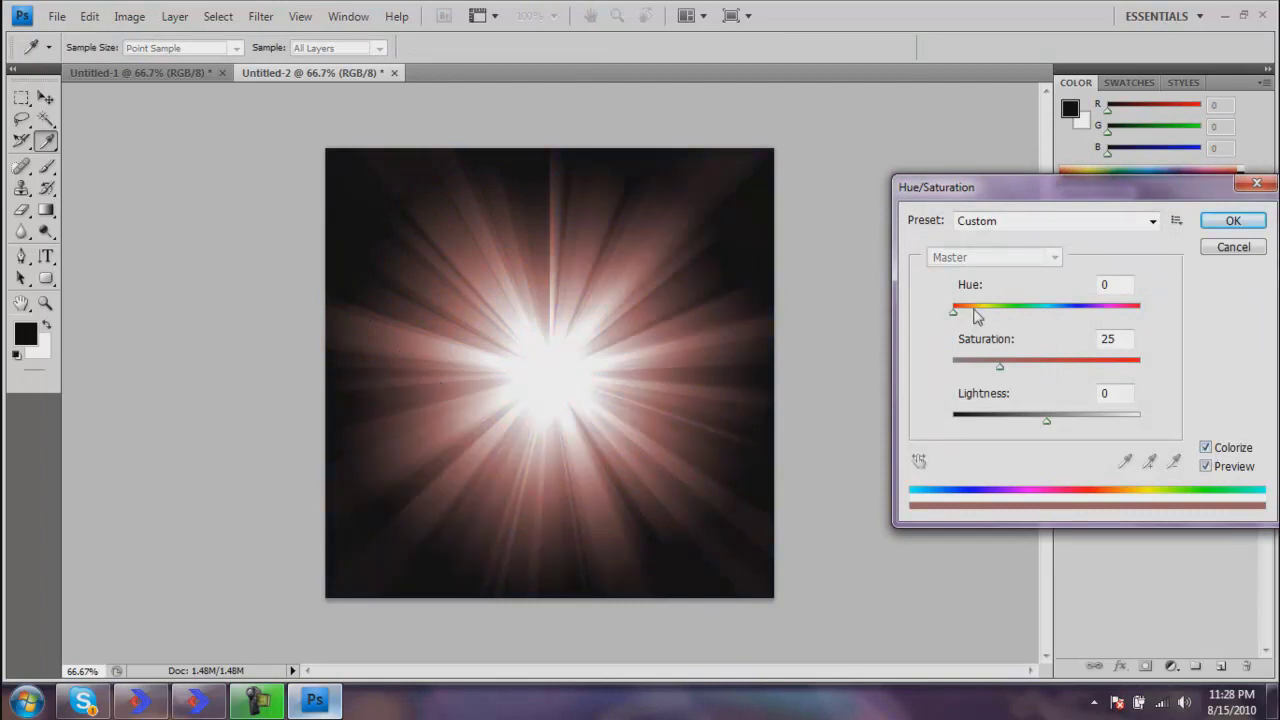
pyautogui.moveTo(955, 314); pyautogui.dragTo(974, 314)
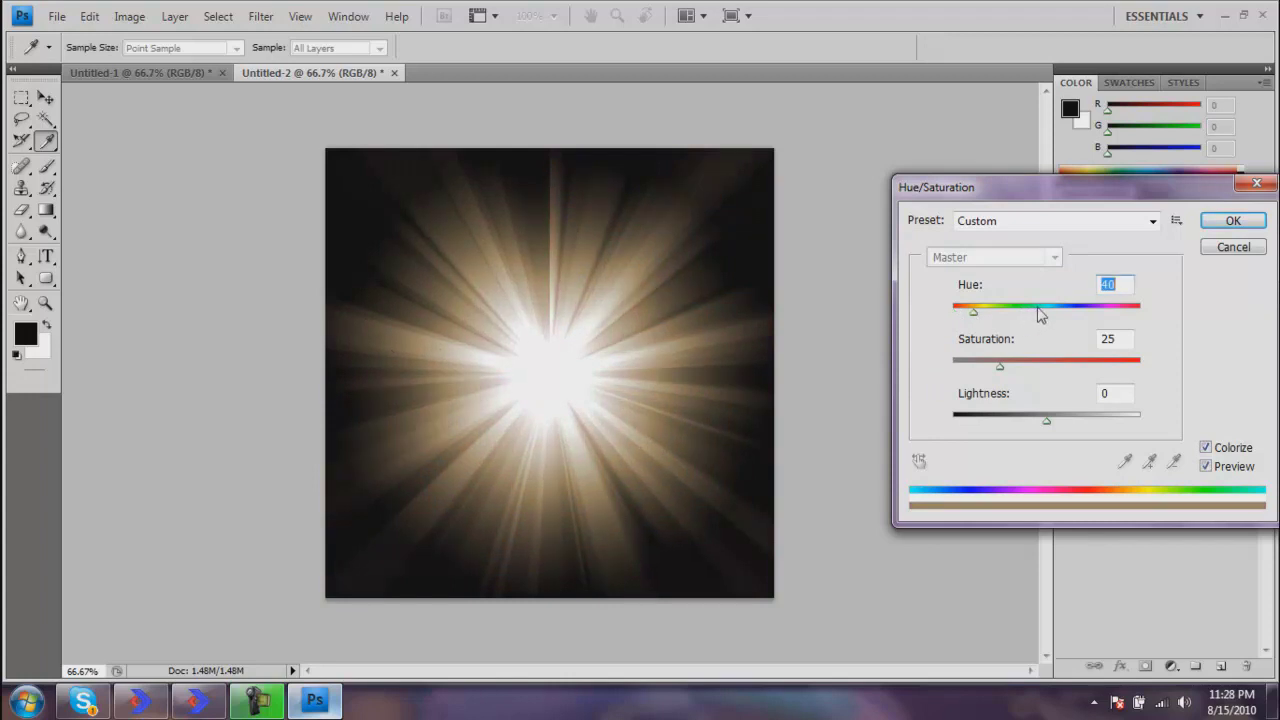
pyautogui.click(1043, 318)
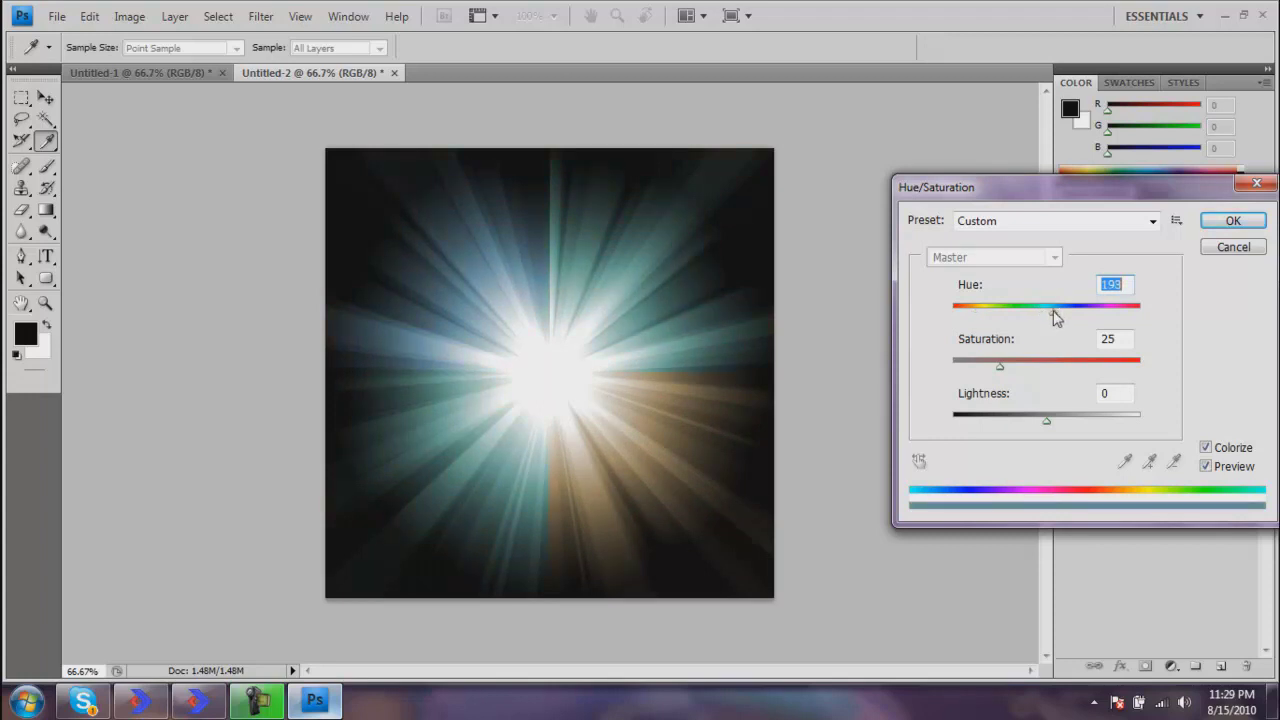
pyautogui.click(1086, 367)
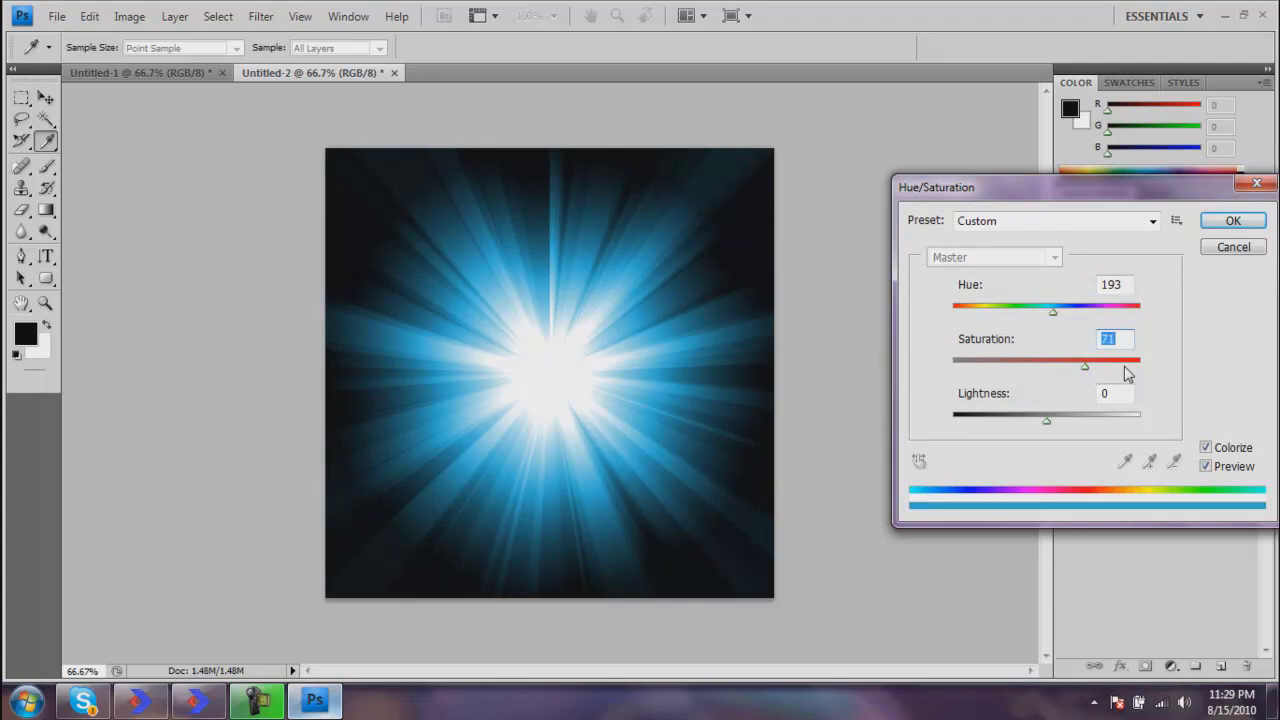
pyautogui.hotkey('shift', 'Up')
pyautogui.press('Up')
pyautogui.press('Up')
# Confirm the Hue/Saturation dialog, applying the Hue 193, Saturation 83 cyan tint.
pyautogui.press('g')
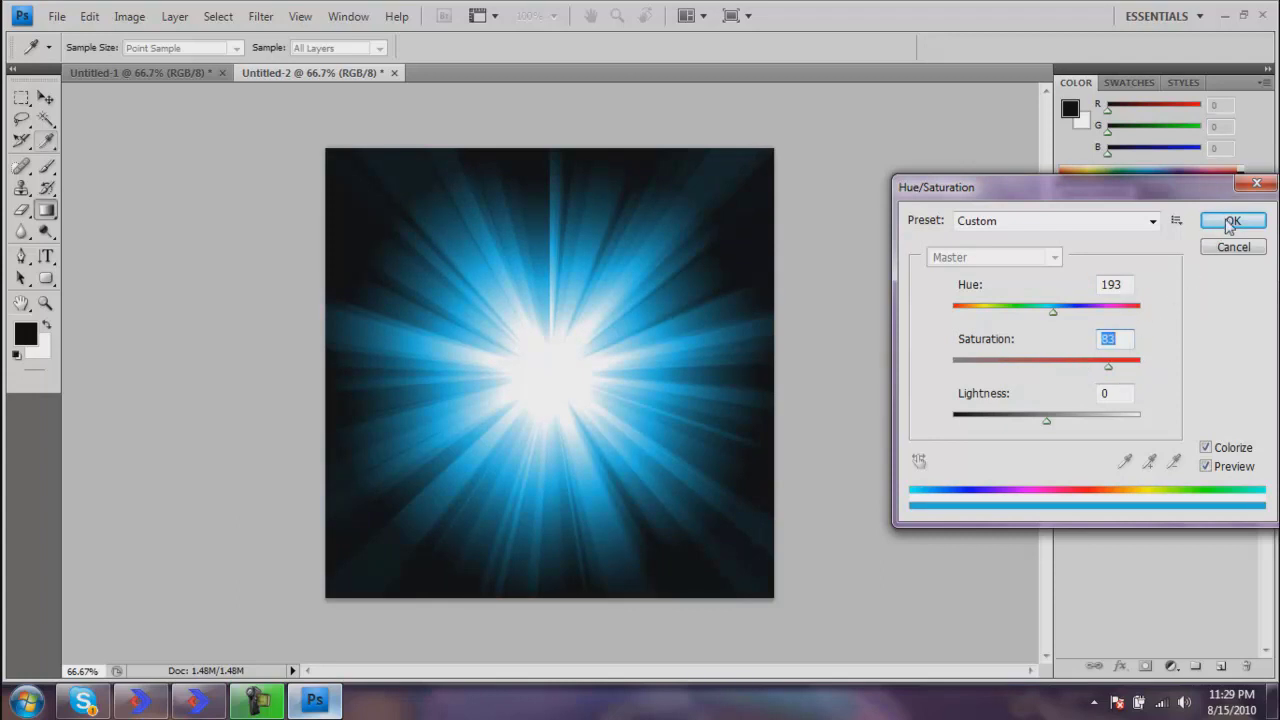
pyautogui.click(1230, 221)
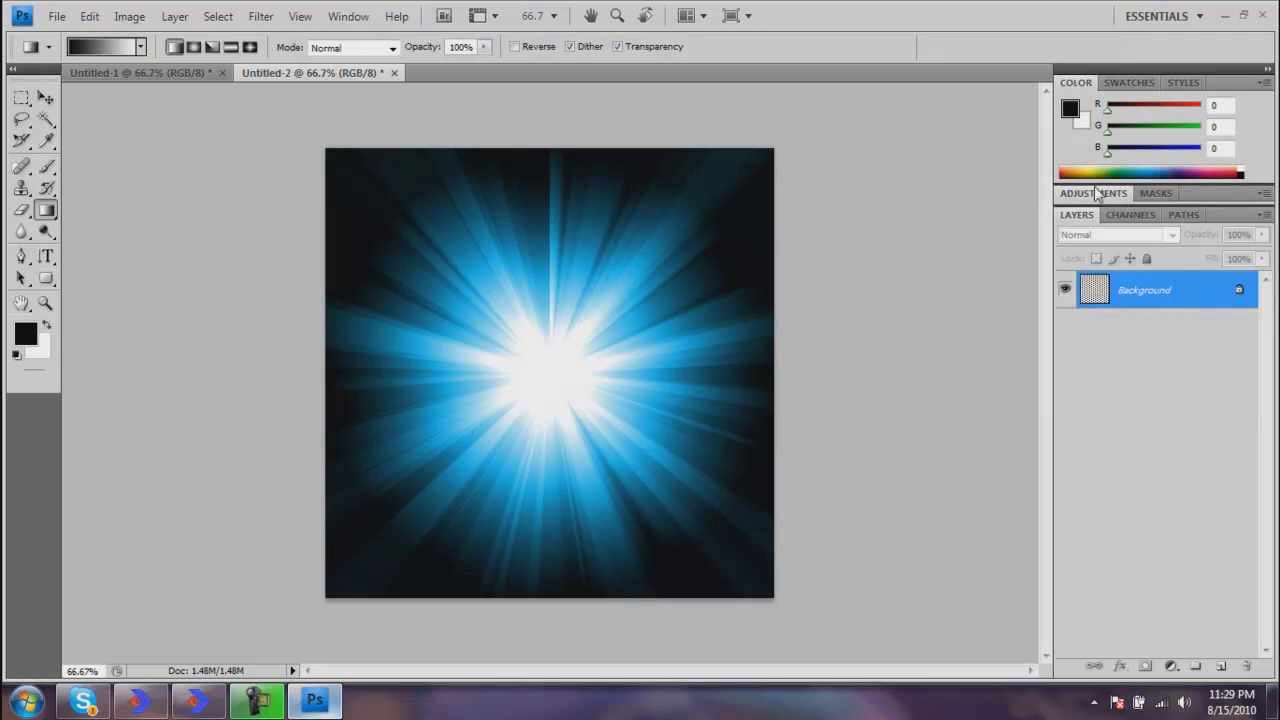